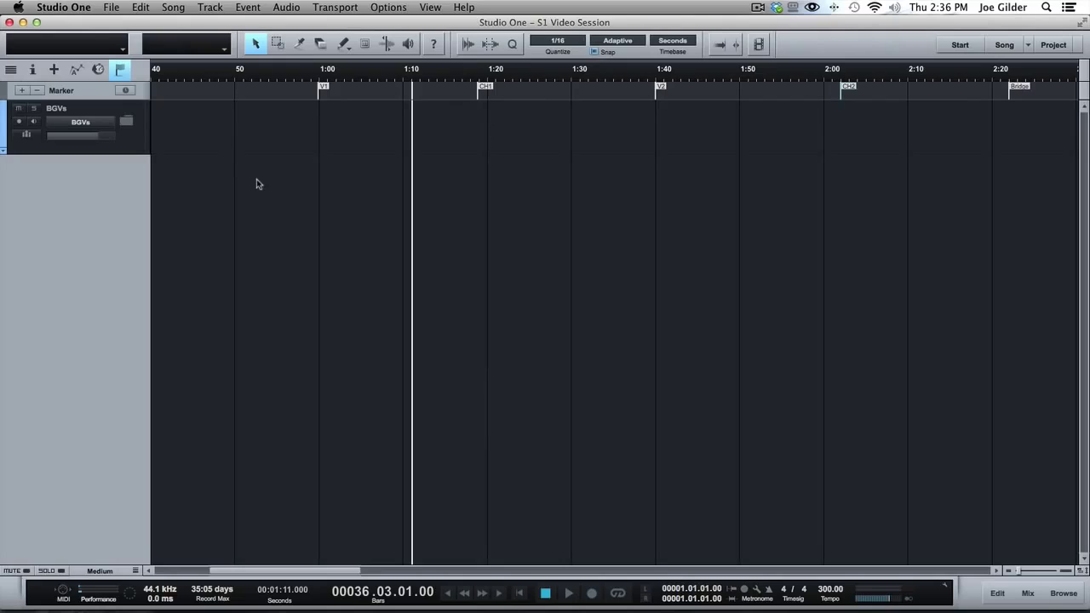
Create one yellow mono audio track named VOX that records from Input 3.
{"action": "type", "text": "tVOX"}
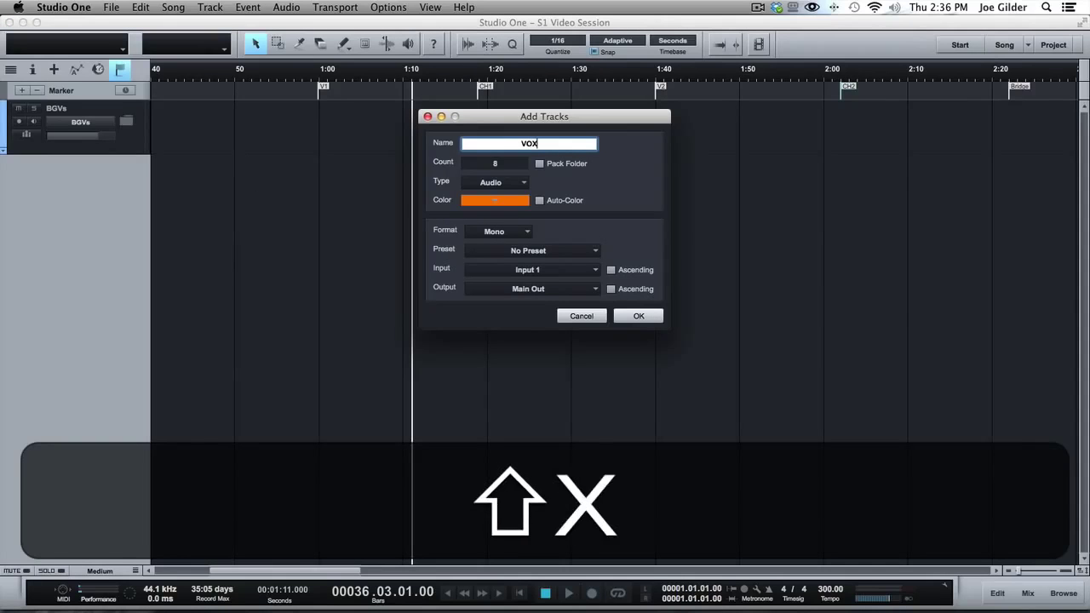
{"action": "key", "text": "Tab"}
{"action": "type", "text": "1"}
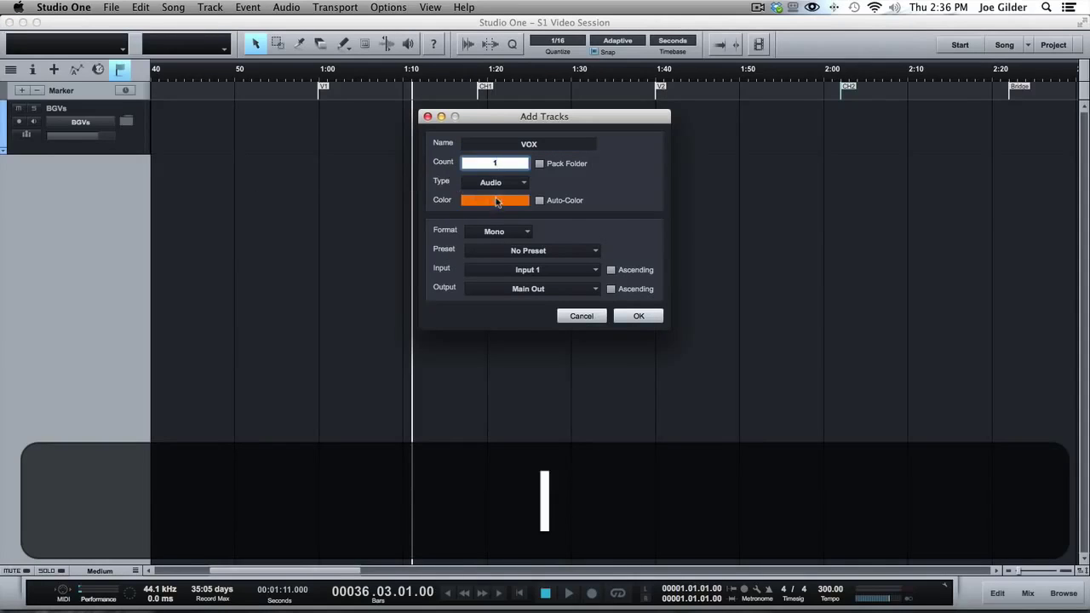
{"action": "left_click", "coordinate": [495, 202]}
{"action": "left_click", "coordinate": [499, 283]}
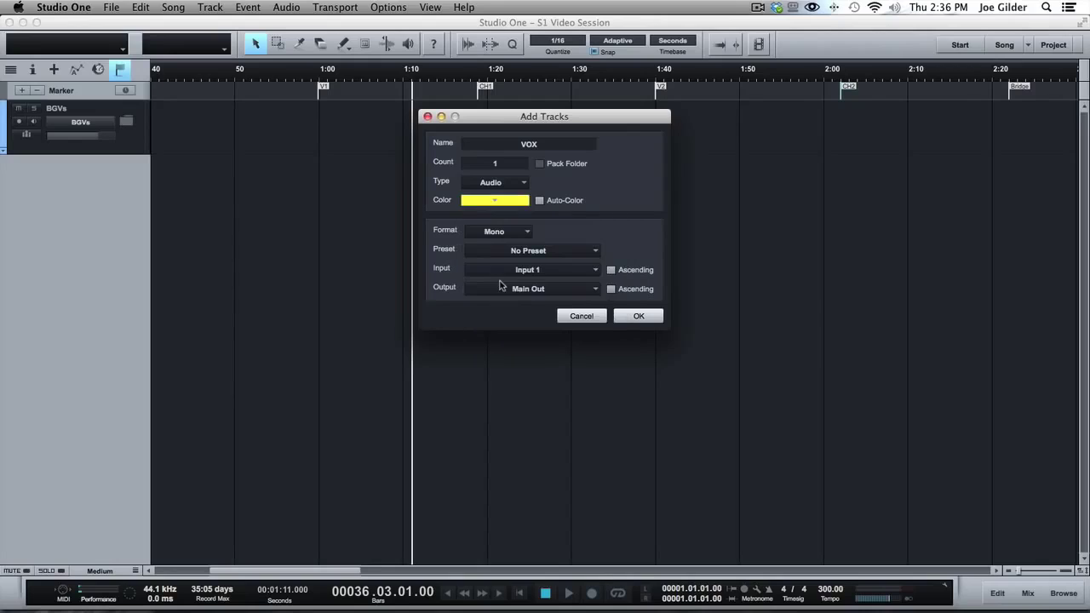
{"action": "left_click", "coordinate": [578, 270]}
{"action": "left_click", "coordinate": [521, 300]}
{"action": "left_click", "coordinate": [639, 316]}
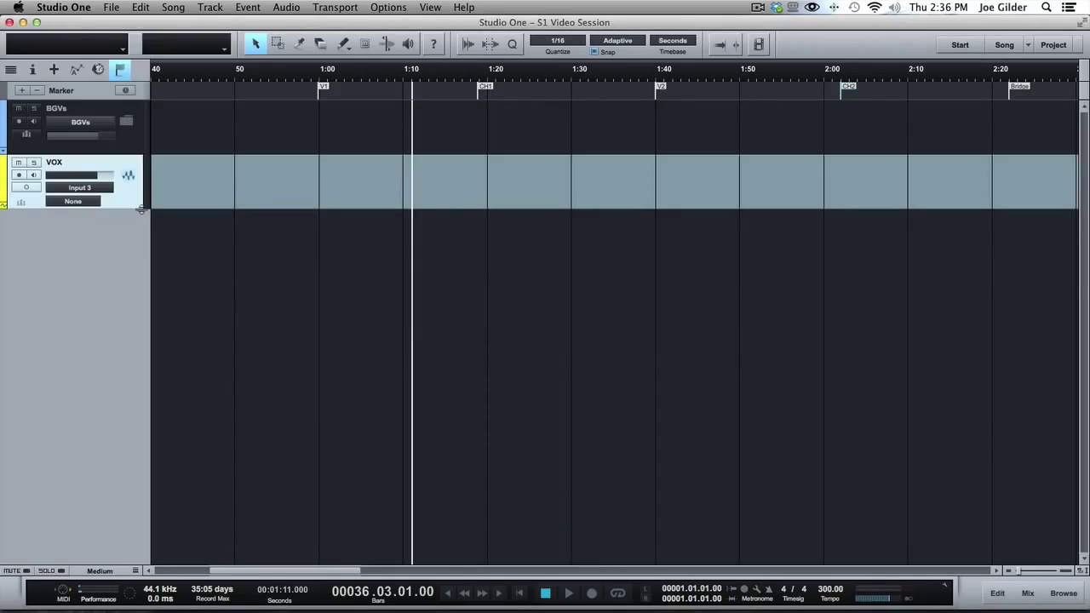
Enlarge and record-arm the VOX track, then place the playhead just before 1:00.
{"action": "left_click_drag", "start_coordinate": [138, 212], "coordinate": [157, 492]}
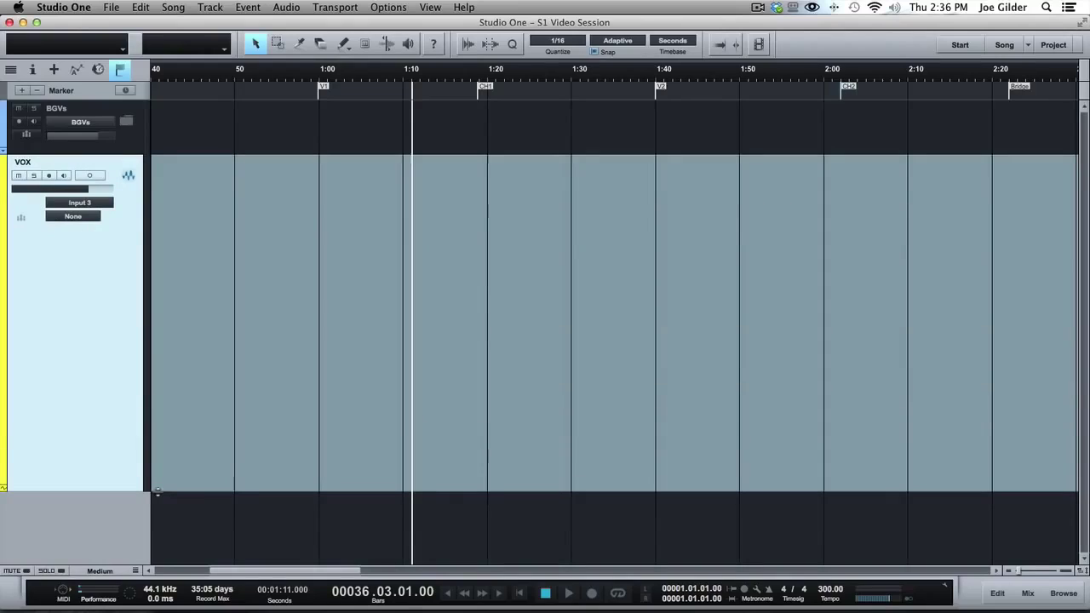
{"action": "key", "text": "r"}
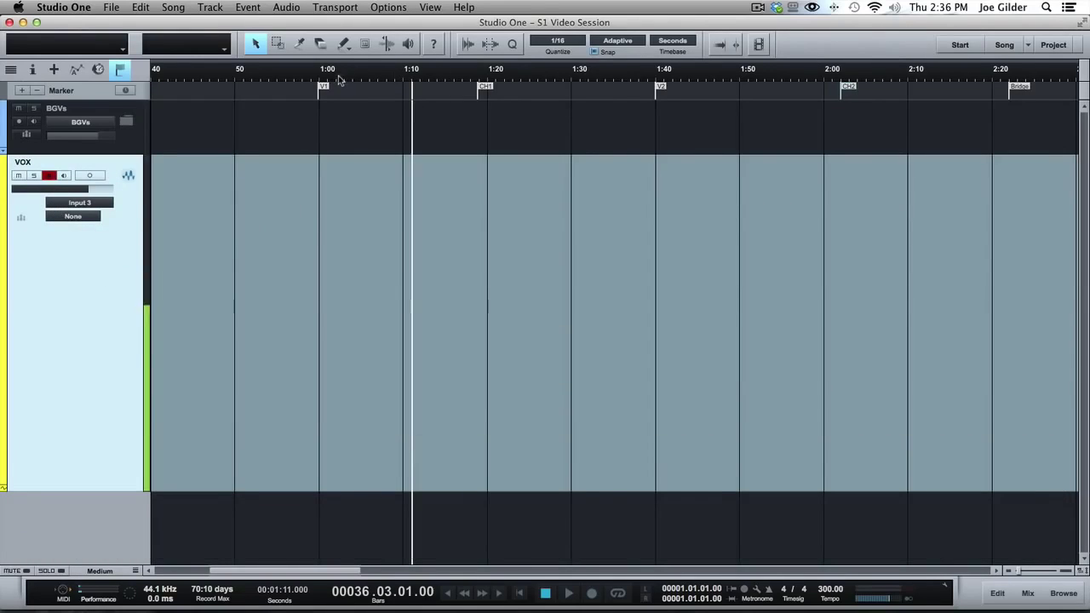
{"action": "mouse_move", "coordinate": [334, 80]}
{"action": "left_mouse_down"}
{"action": "mouse_move", "coordinate": [314, 98]}
{"action": "mouse_move", "coordinate": [317, 89]}
{"action": "left_mouse_up"}
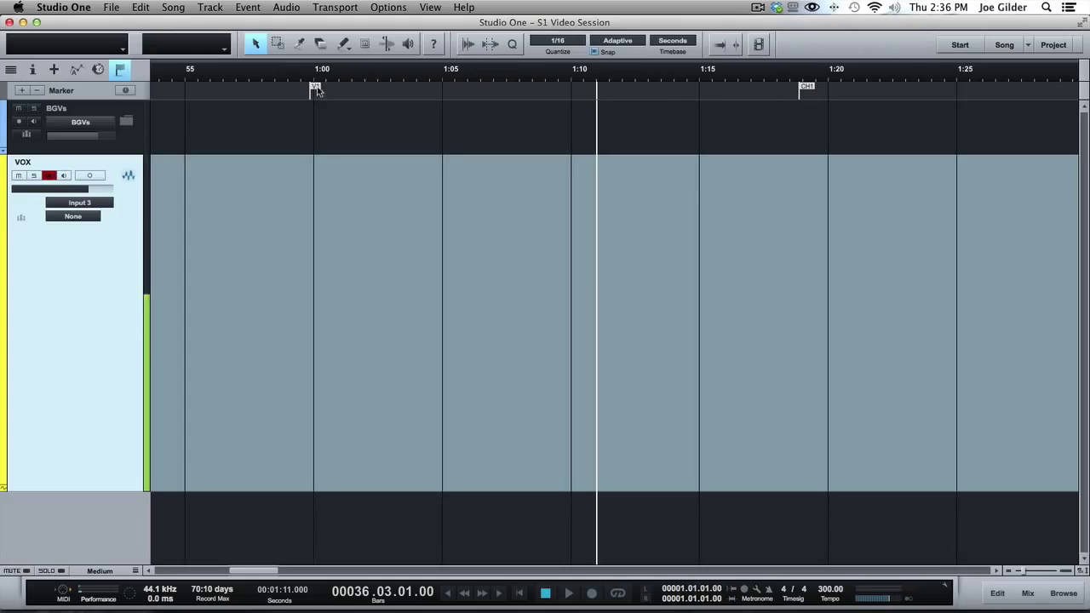
{"action": "left_click", "coordinate": [300, 79]}
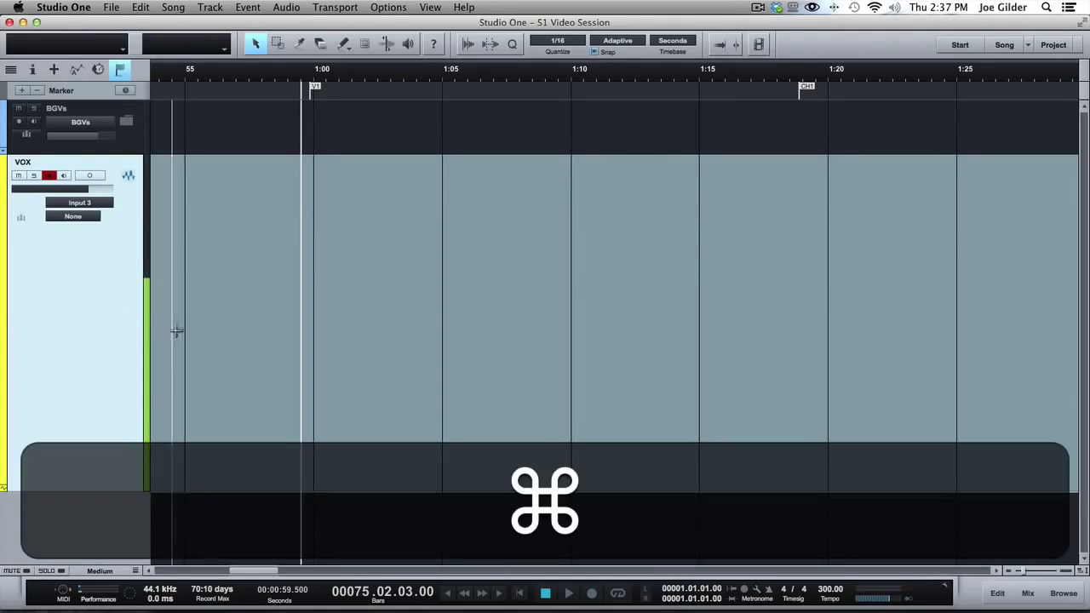
Restore the VOX track to full height.
{"action": "scroll", "coordinate": [181, 330], "scroll_direction": "down", "scroll_amount": 2}
{"action": "scroll", "coordinate": [181, 328], "scroll_direction": "down", "scroll_amount": 1}
{"action": "scroll", "coordinate": [172, 293], "scroll_direction": "up", "scroll_amount": 3}
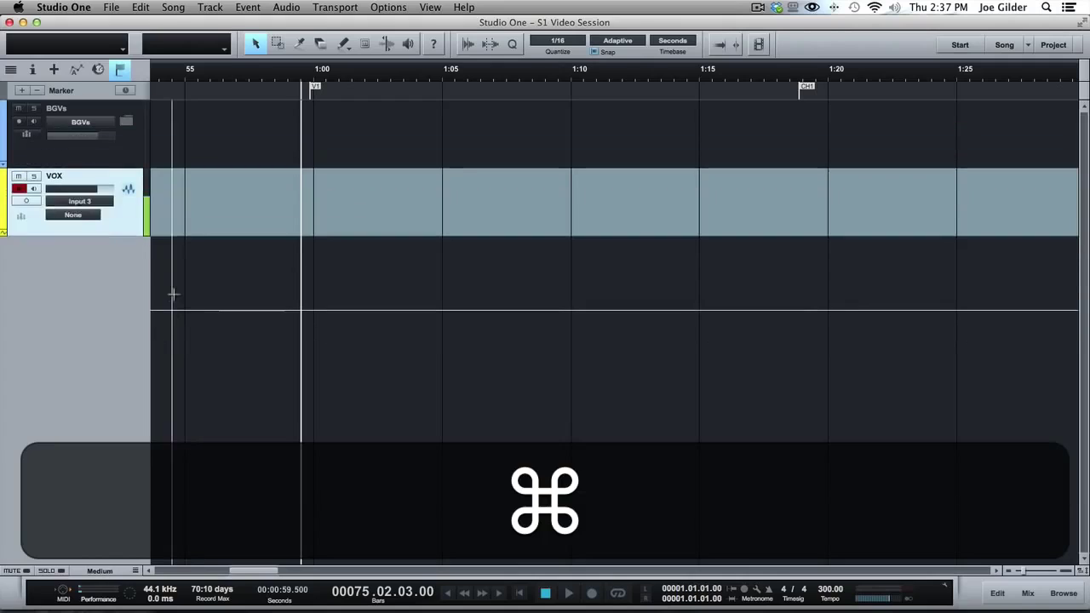
{"action": "scroll", "coordinate": [172, 293], "scroll_direction": "down", "scroll_amount": 2}
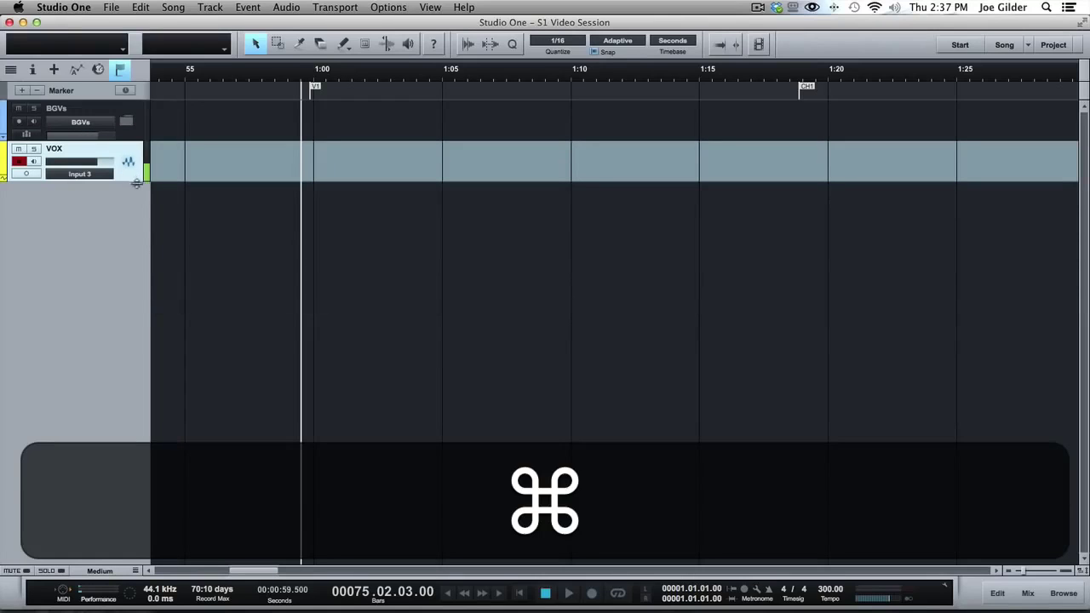
{"action": "left_click_drag", "start_coordinate": [136, 183], "coordinate": [147, 323]}
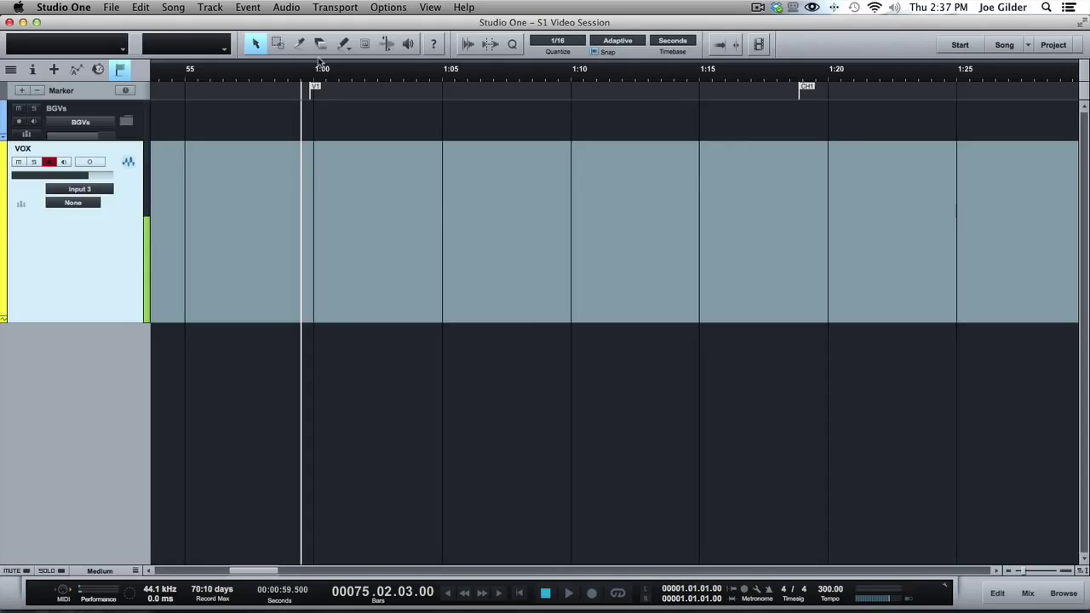
Select the V1 marker at 1:00 and duplicate VOX as an empty VOX 2 track.
{"action": "scroll", "coordinate": [315, 94], "scroll_direction": "up", "scroll_amount": 2}
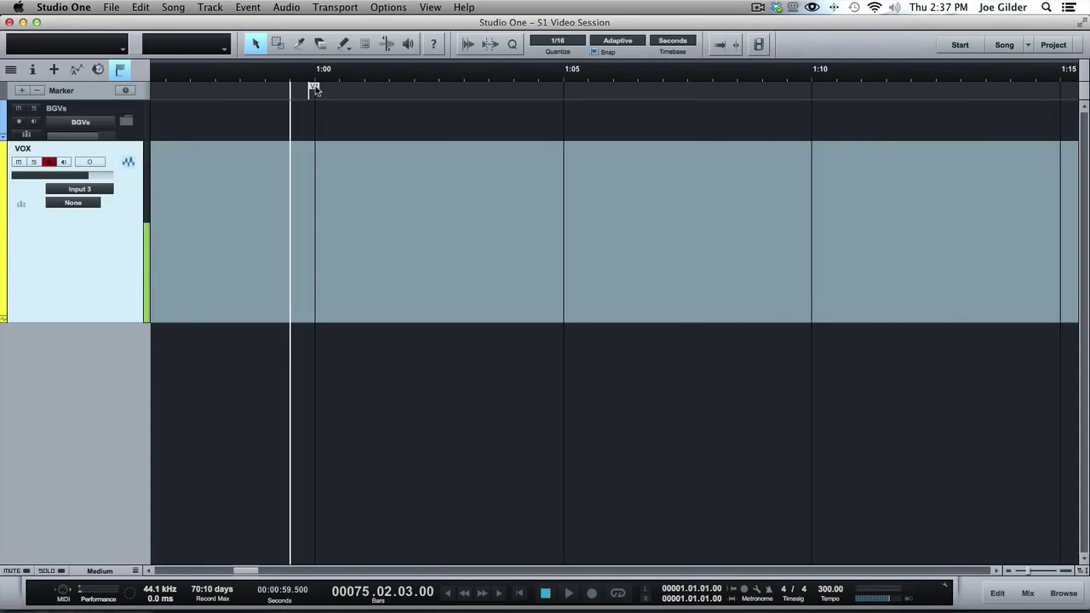
{"action": "left_click", "coordinate": [316, 92]}
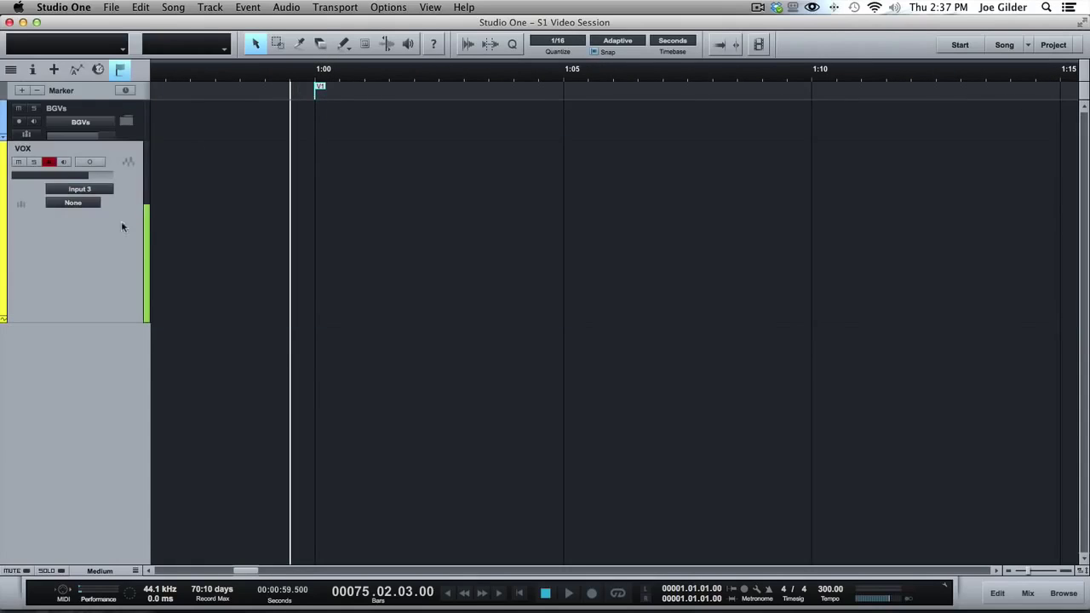
{"action": "left_click", "coordinate": [98, 269]}
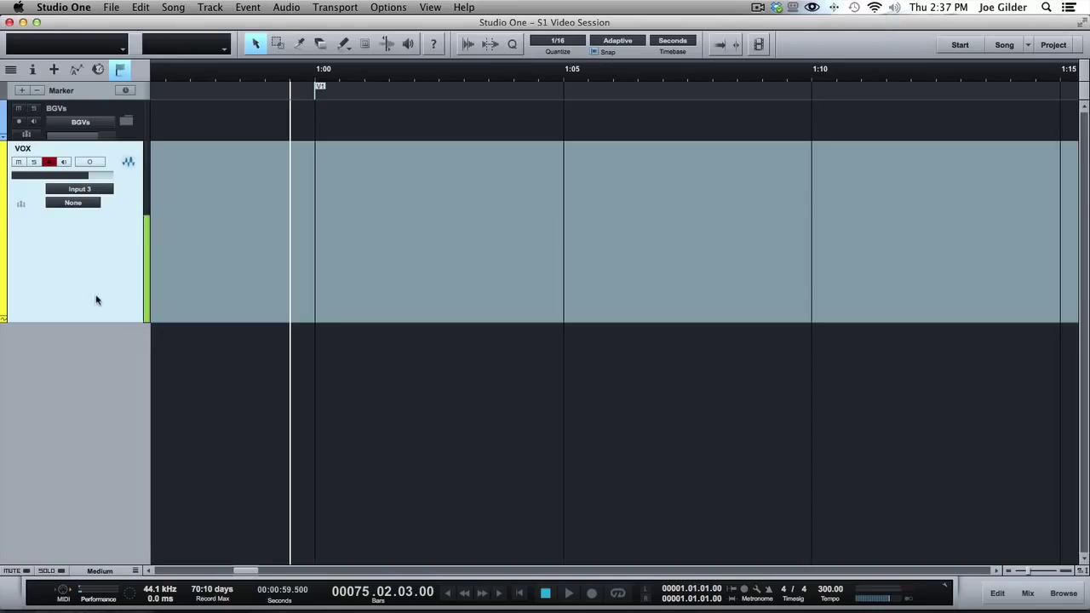
{"action": "right_click", "coordinate": [95, 294]}
{"action": "left_click", "coordinate": [187, 387]}
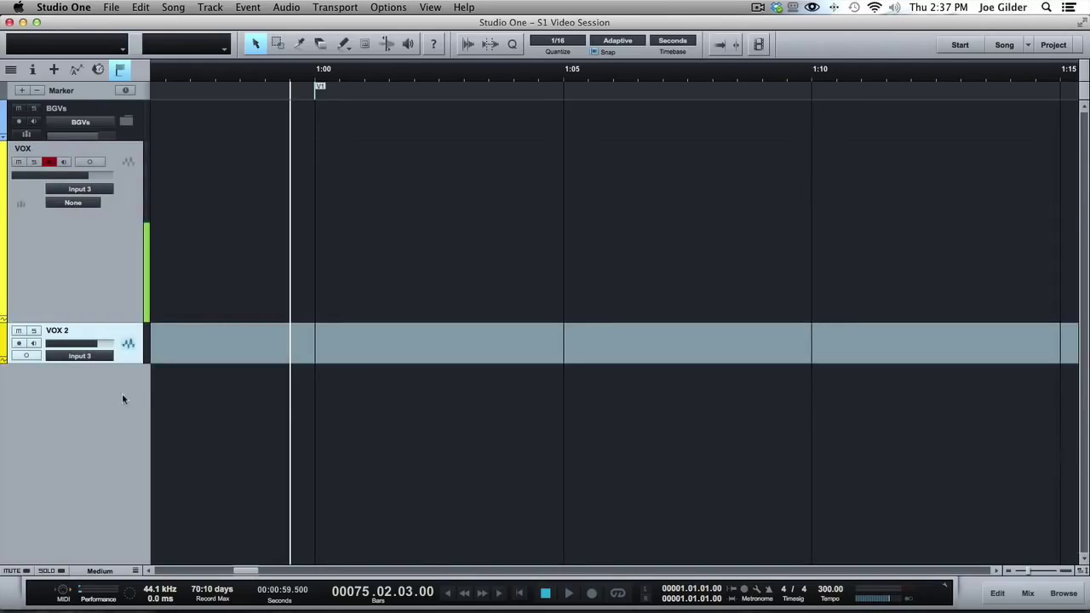
Duplicate VOX 2 to create an empty VOX 3 track, then reselect VOX.
{"action": "right_click", "coordinate": [135, 344]}
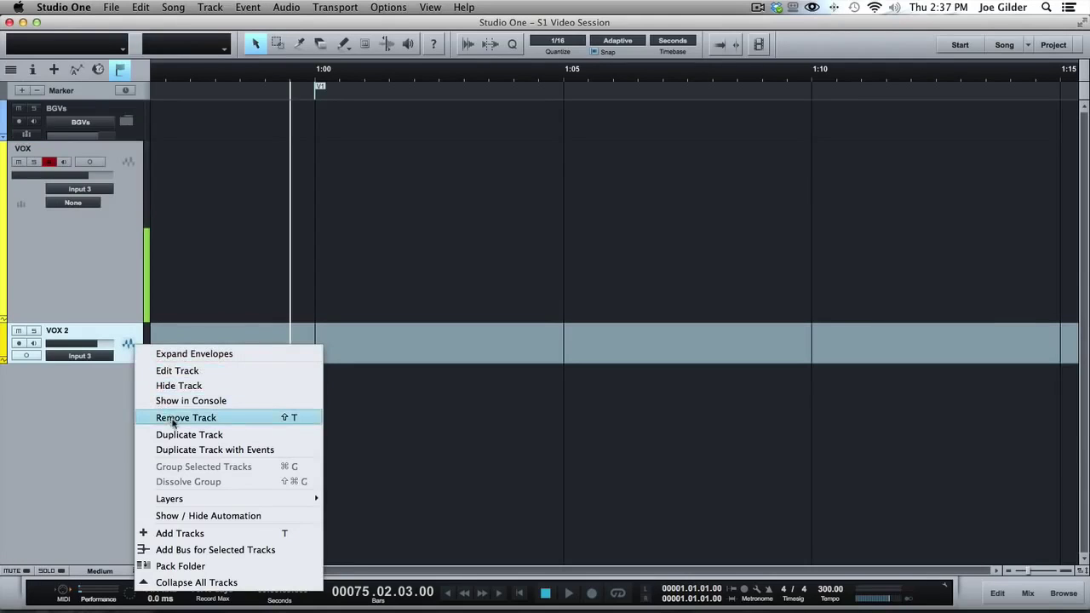
{"action": "left_click", "coordinate": [141, 434]}
{"action": "left_click", "coordinate": [111, 345]}
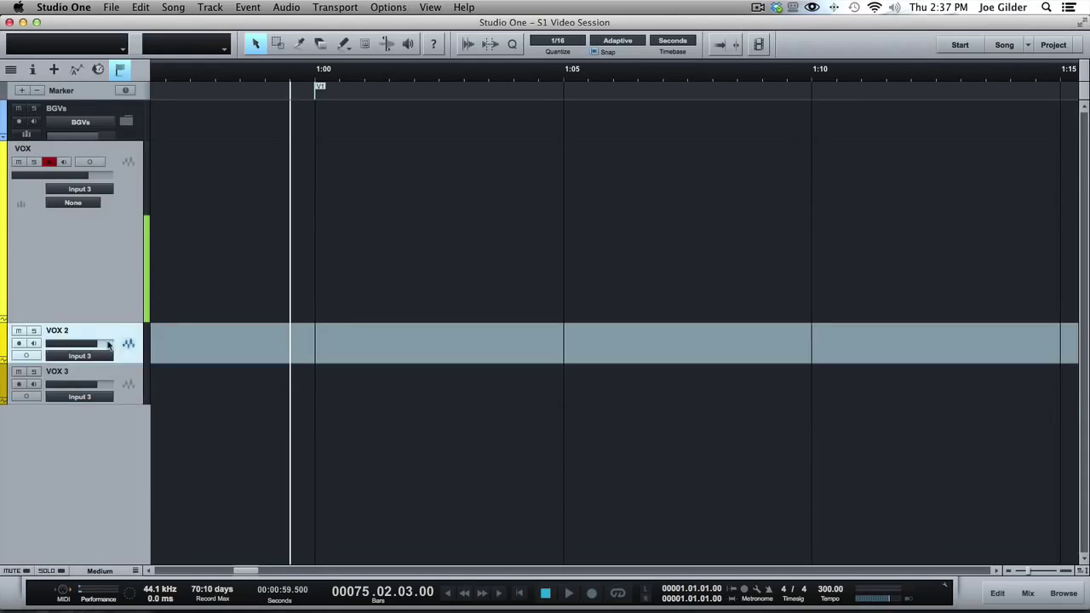
{"action": "left_click", "coordinate": [126, 390]}
{"action": "left_click", "coordinate": [126, 346]}
{"action": "left_click", "coordinate": [111, 273]}
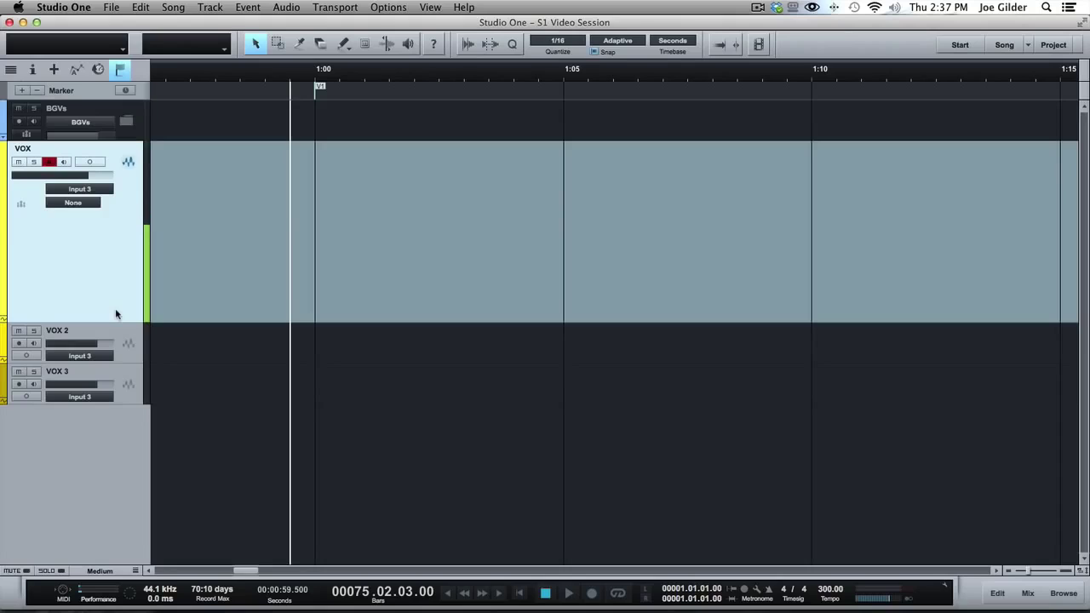
{"action": "left_click", "coordinate": [121, 339]}
{"action": "left_click", "coordinate": [117, 286]}
Record the first vocal take on VOX, disarm it, arm VOX 2 and mute VOX.
{"action": "key", "text": "KP_Multiply"}
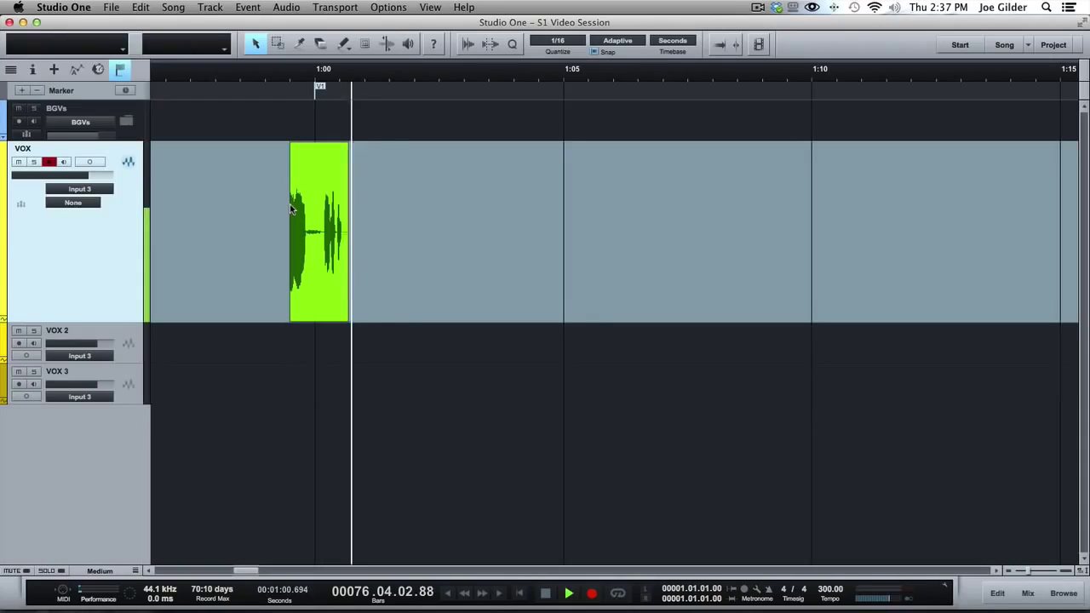
{"action": "key", "text": "space"}
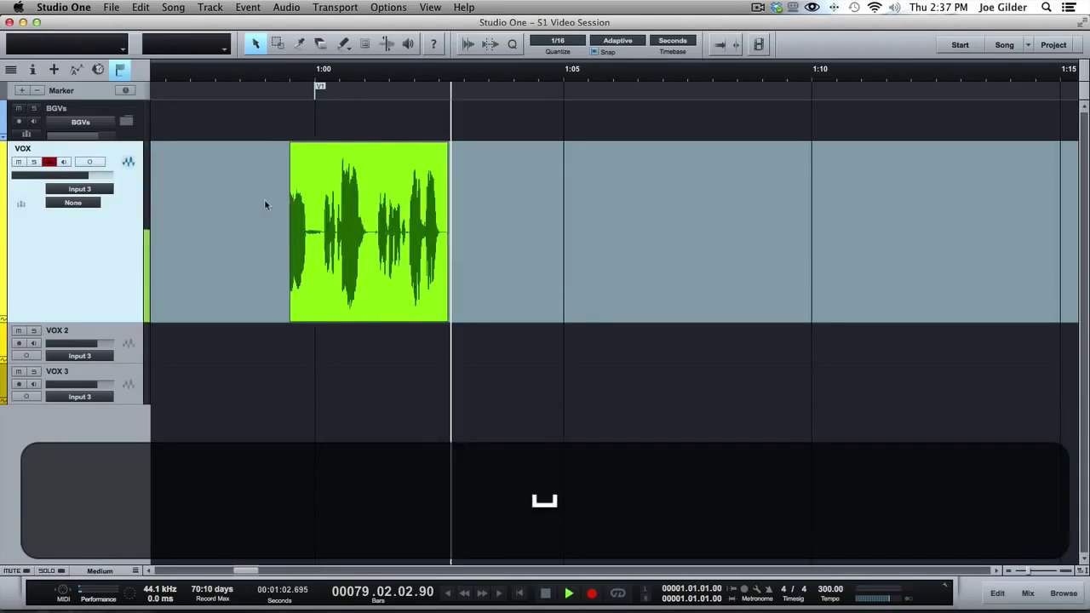
{"action": "key", "text": "r"}
{"action": "left_click", "coordinate": [130, 344]}
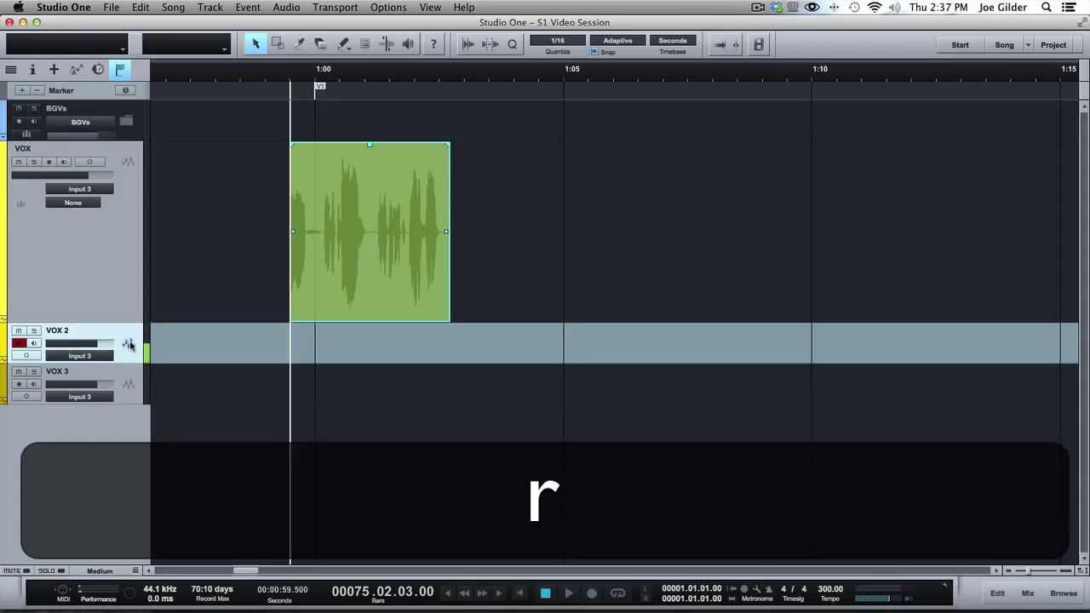
{"action": "left_click", "coordinate": [56, 289]}
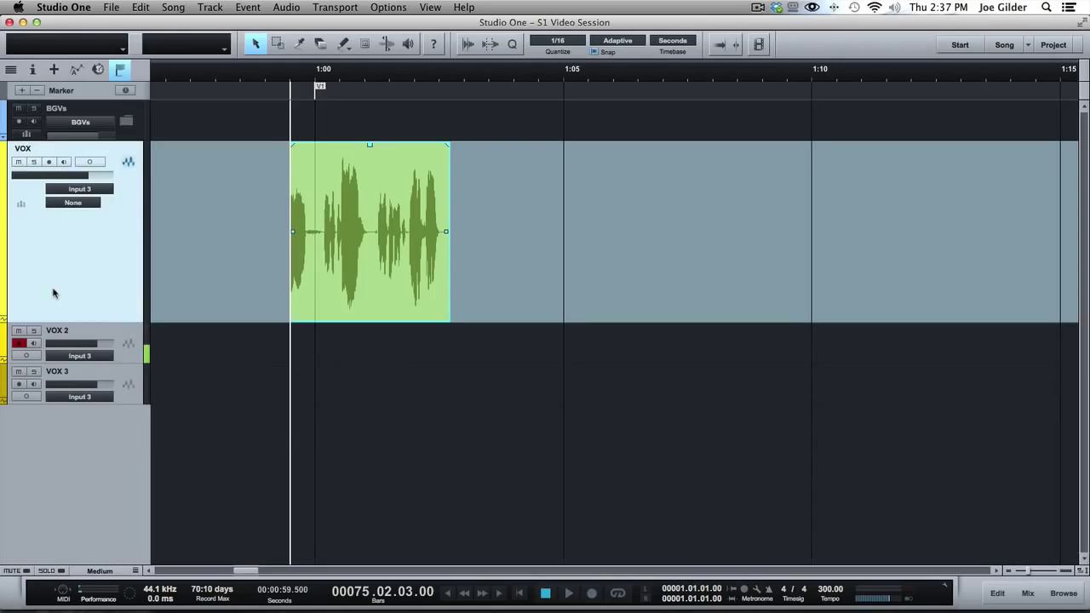
{"action": "key", "text": "m"}
Record a take on VOX 2, then disarm and mute it.
{"action": "left_click", "coordinate": [140, 357]}
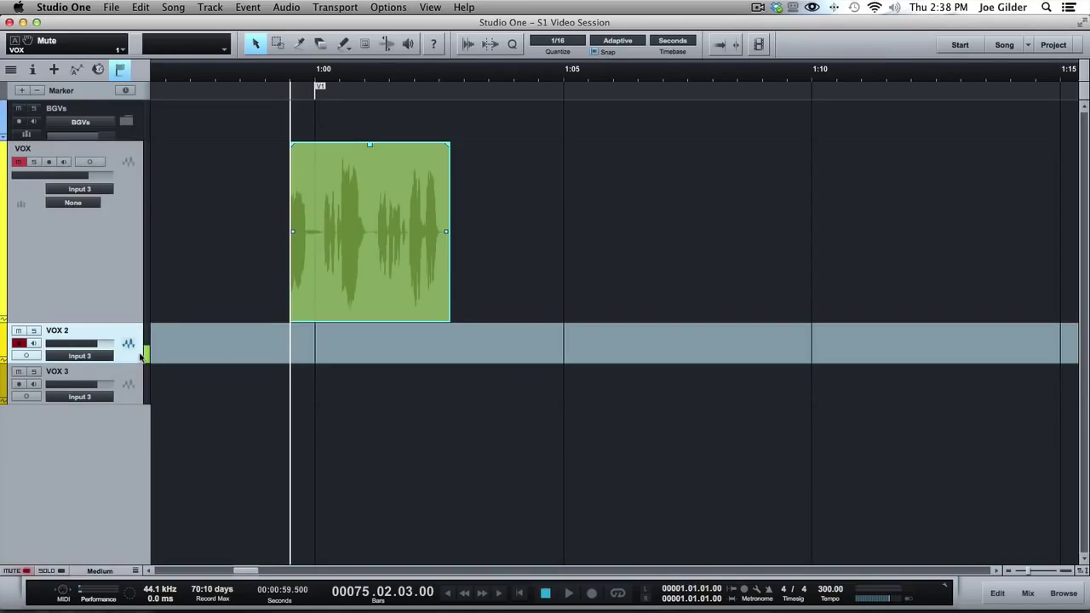
{"action": "key", "text": "KP_Multiply"}
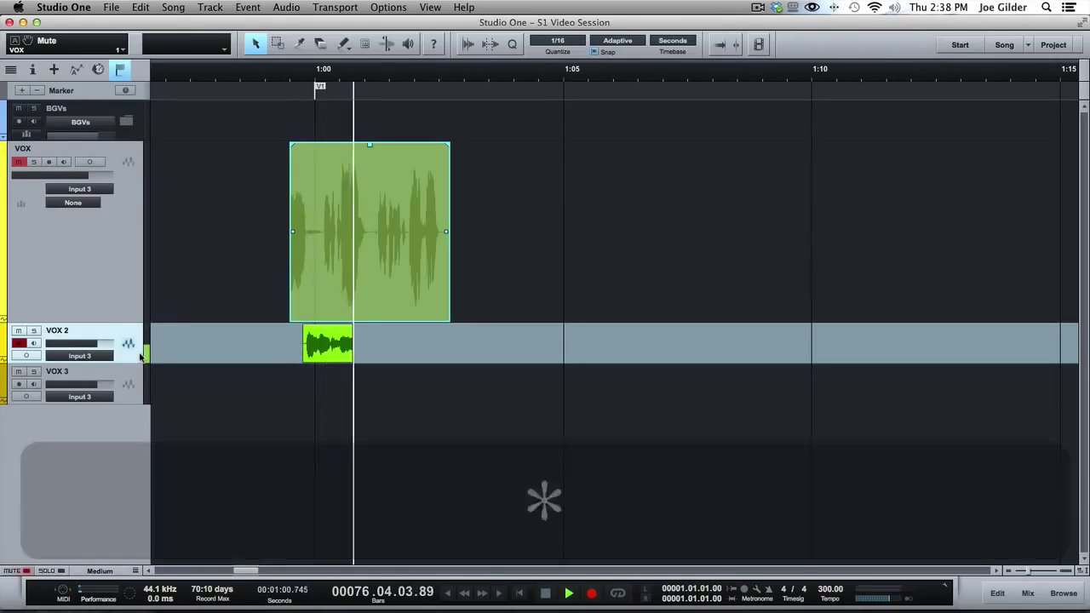
{"action": "key", "text": "space"}
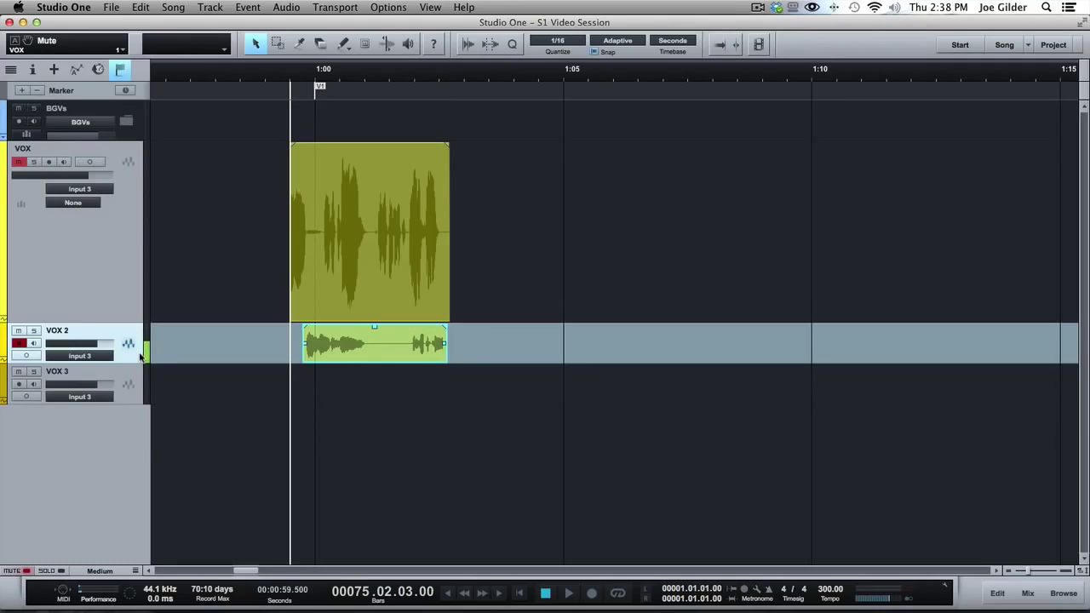
{"action": "key", "text": "r"}
{"action": "key", "text": "m"}
Arm VOX 3 and record a take on it.
{"action": "key", "text": "Down"}
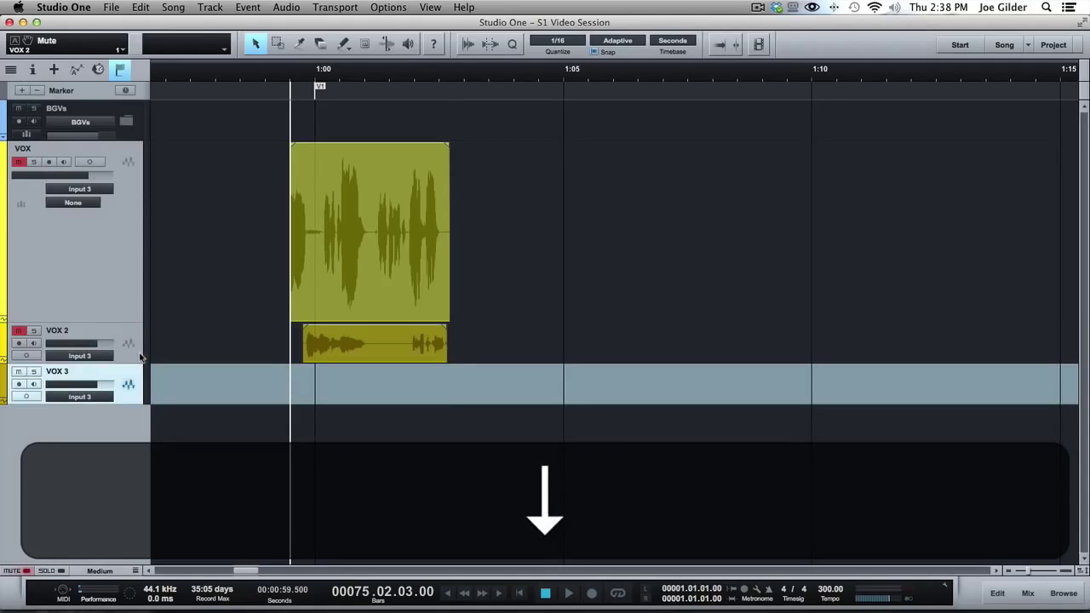
{"action": "key", "text": "r"}
{"action": "key", "text": "KP_Multiply"}
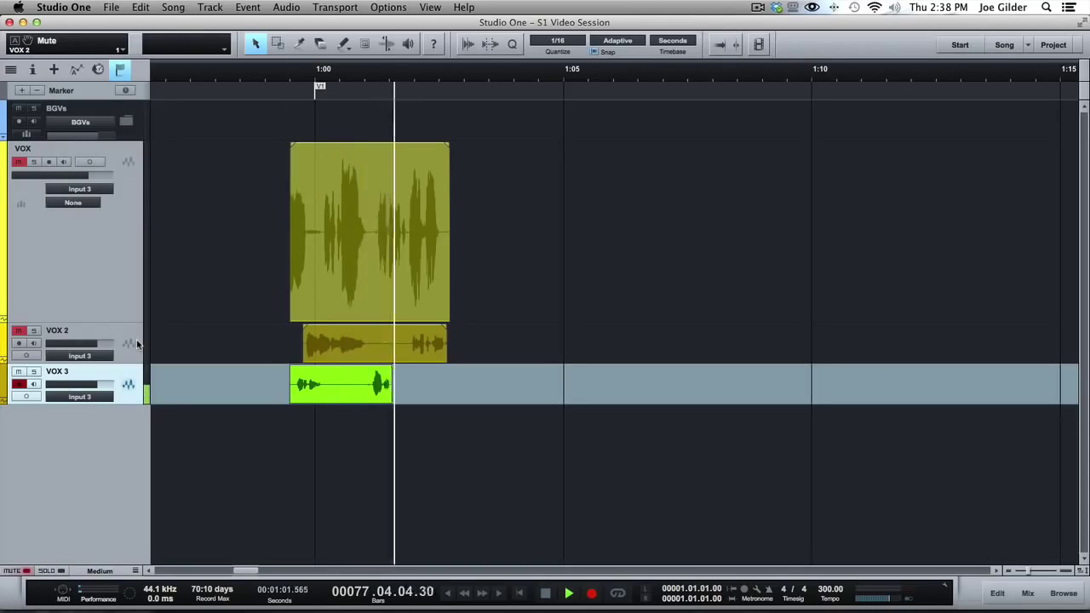
{"action": "key", "text": "space"}
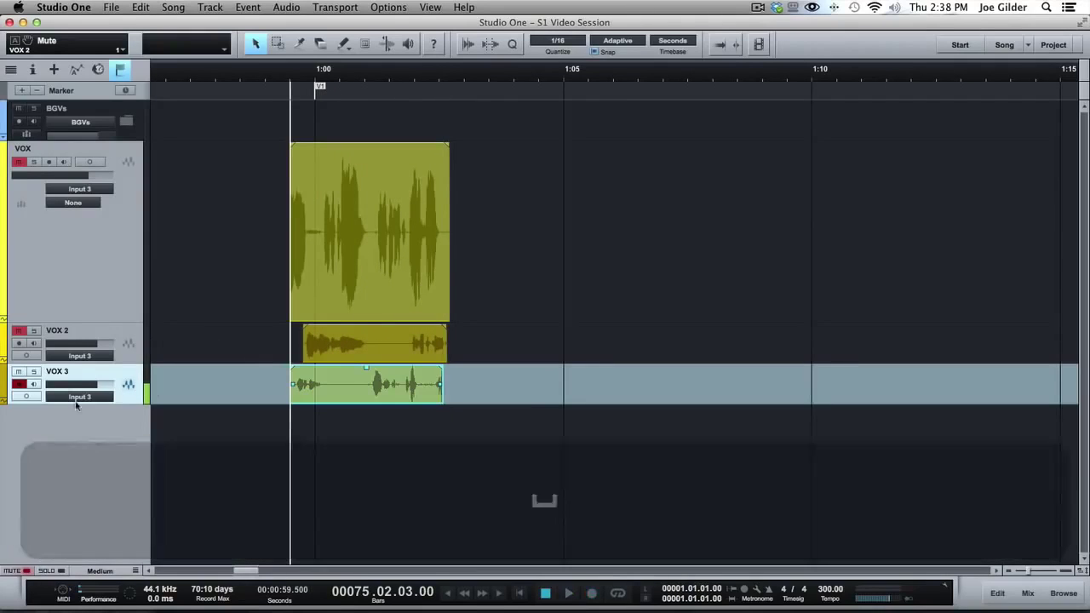
Disarm VOX 3 and solo each of the VOX, VOX 2 and VOX 3 takes in turn.
{"action": "left_click", "coordinate": [96, 261]}
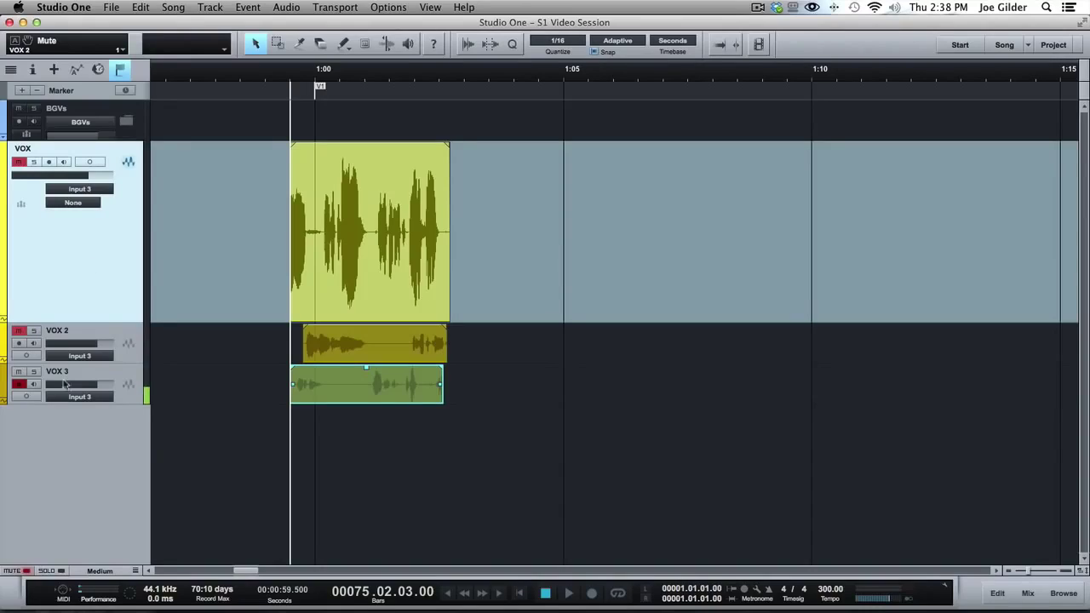
{"action": "left_click", "coordinate": [20, 384]}
{"action": "left_click", "coordinate": [33, 372], "text": "alt"}
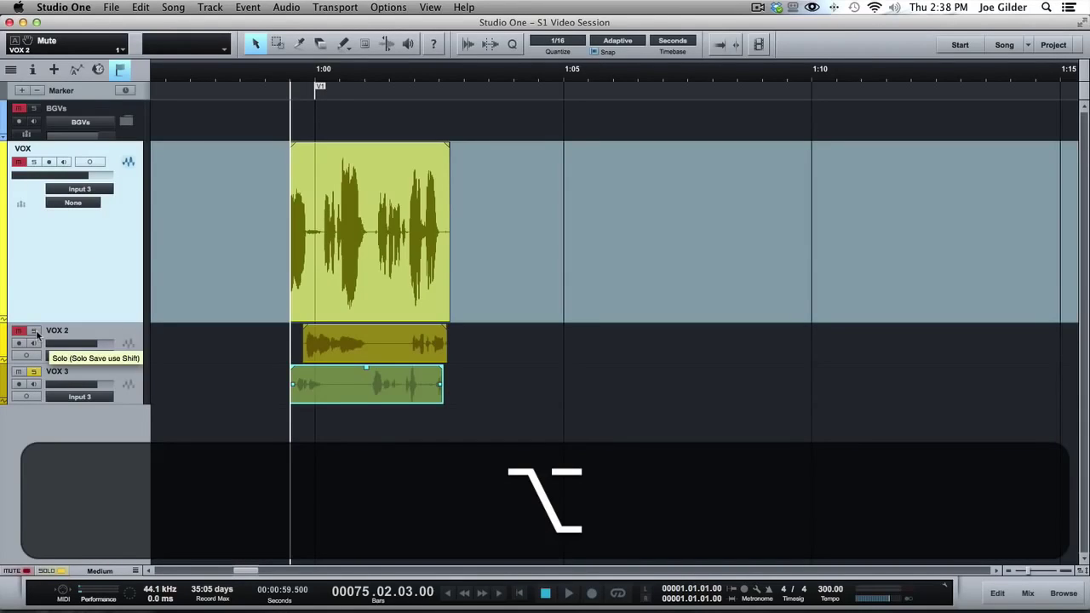
{"action": "left_click", "coordinate": [35, 162], "text": "alt"}
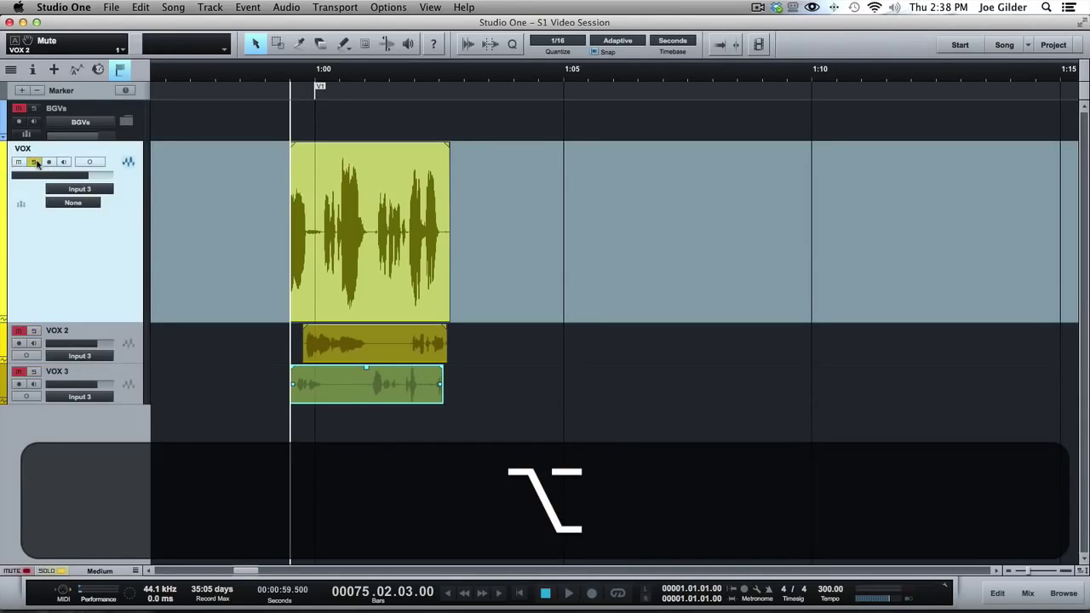
{"action": "left_click", "coordinate": [34, 330], "text": "alt"}
{"action": "left_click", "coordinate": [34, 373], "text": "alt"}
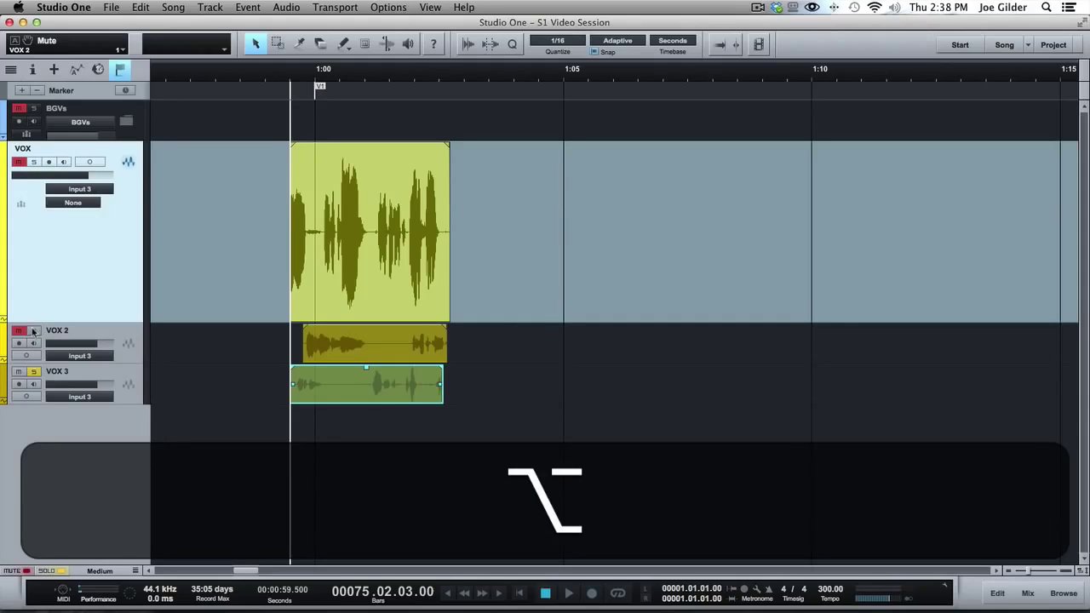
{"action": "left_click", "coordinate": [35, 161], "text": "alt"}
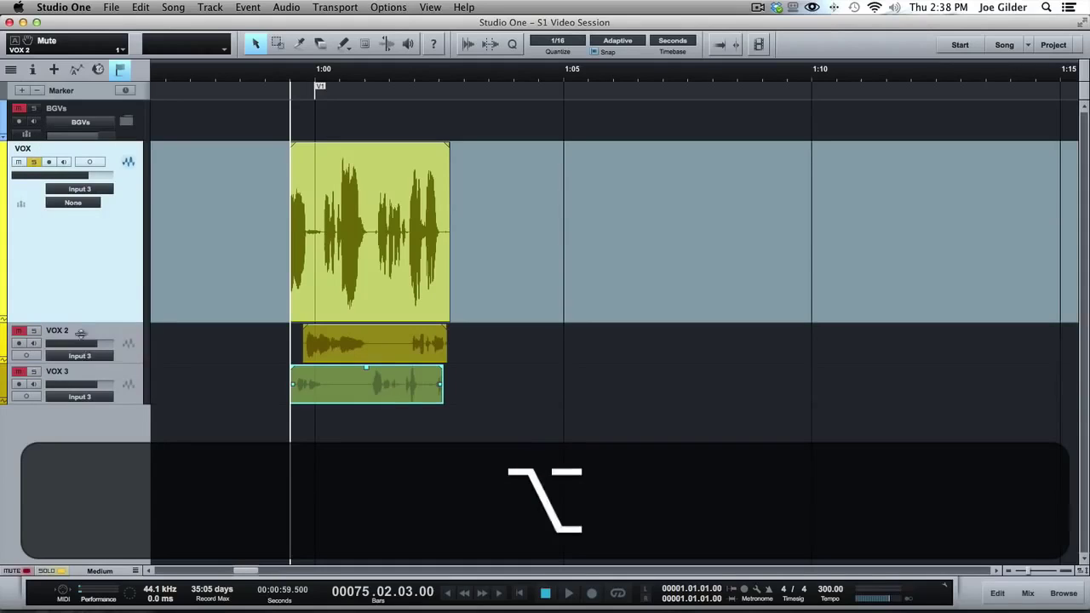
Mute and then unmute all three vocal tracks, leaving only VOX selected.
{"action": "left_click", "coordinate": [126, 382], "text": "shift"}
{"action": "key", "text": "m"}
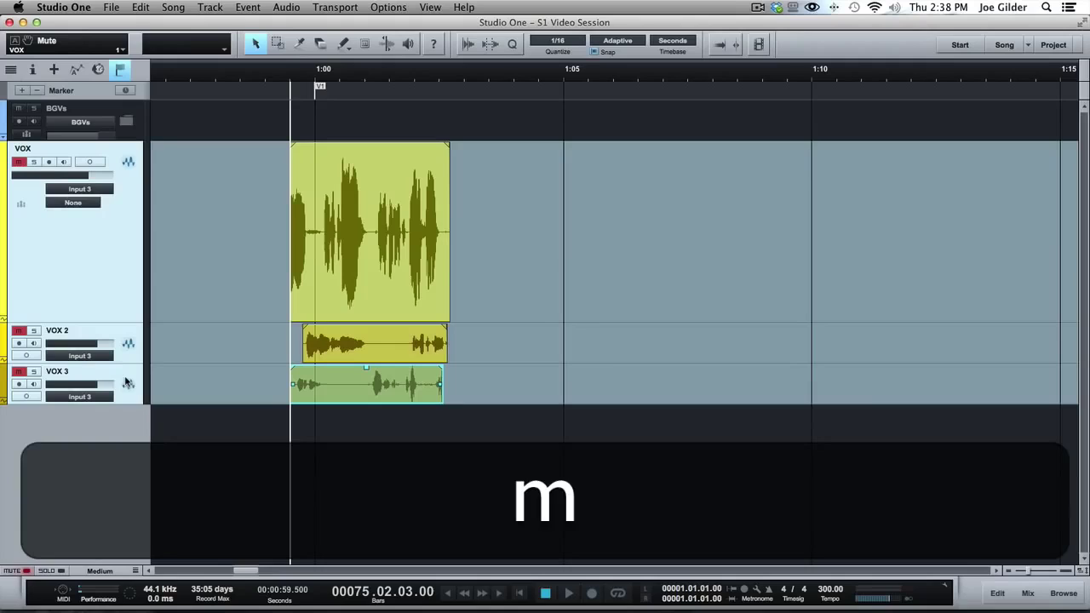
{"action": "left_click", "coordinate": [18, 162]}
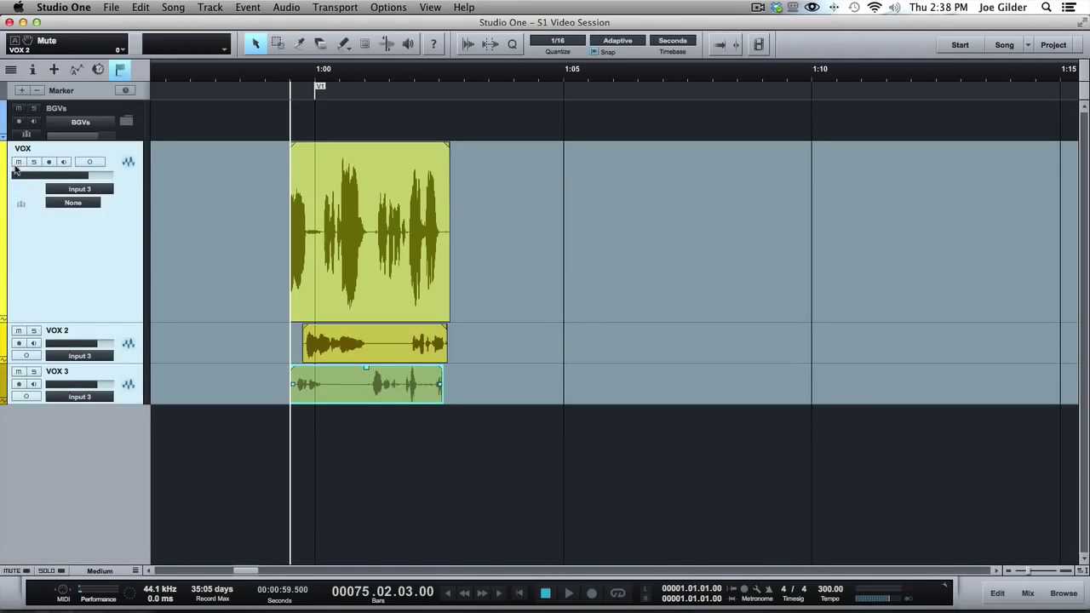
{"action": "left_click", "coordinate": [41, 213]}
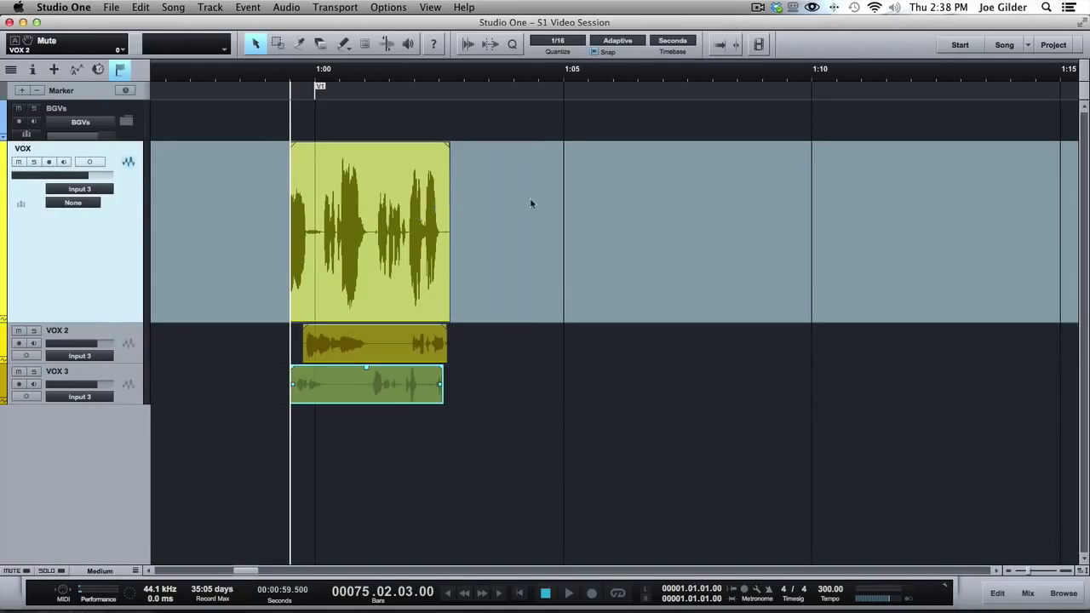
Select the take events, move the playhead just before them, and select the VOX 2 take.
{"action": "left_click_drag", "start_coordinate": [530, 198], "coordinate": [269, 378]}
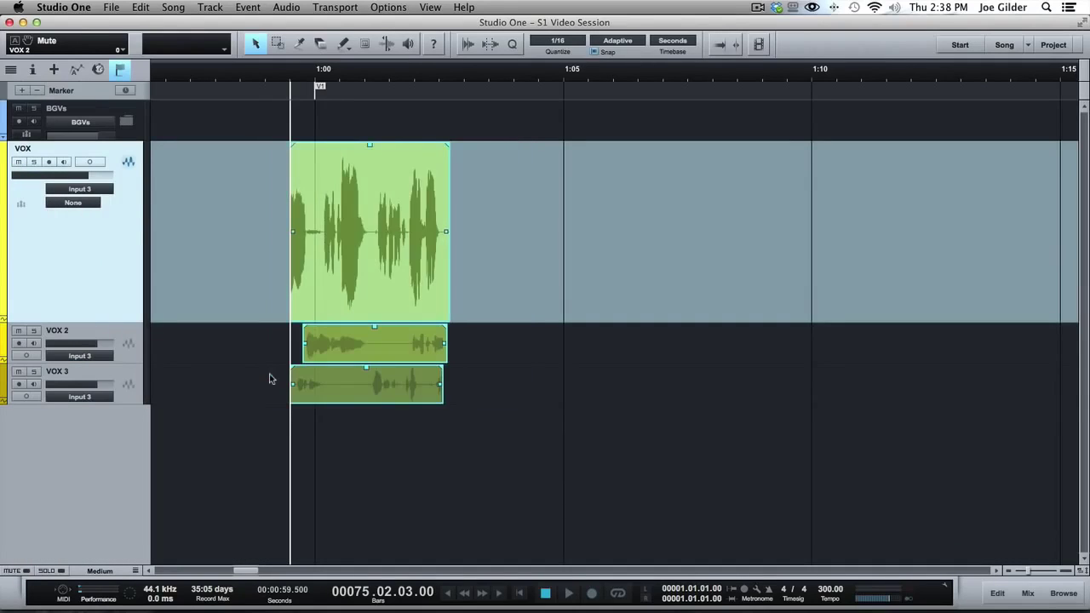
{"action": "left_click", "coordinate": [331, 236]}
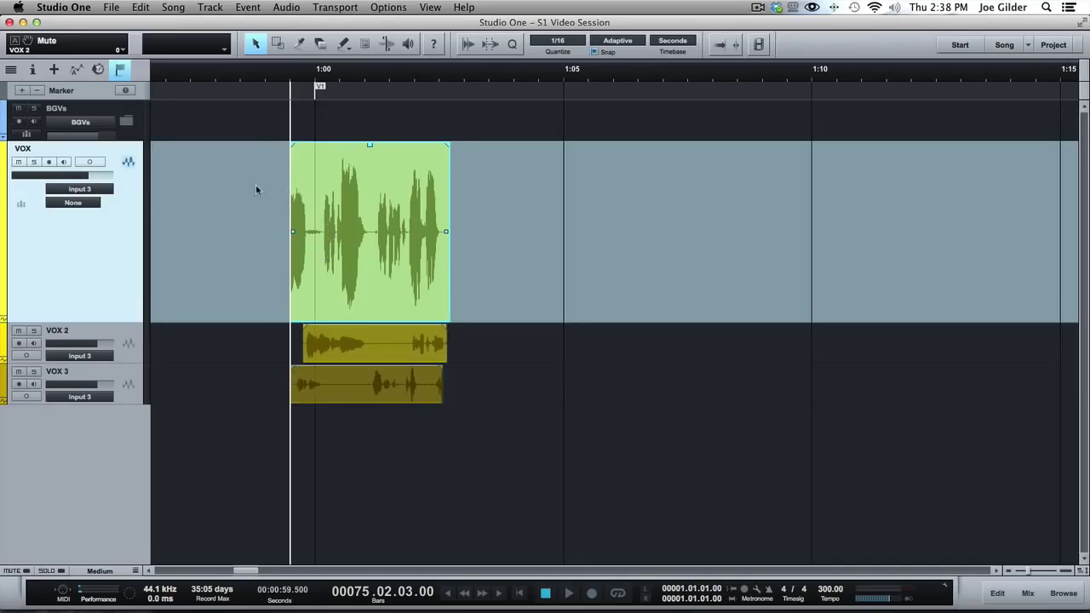
{"action": "left_click", "coordinate": [256, 184]}
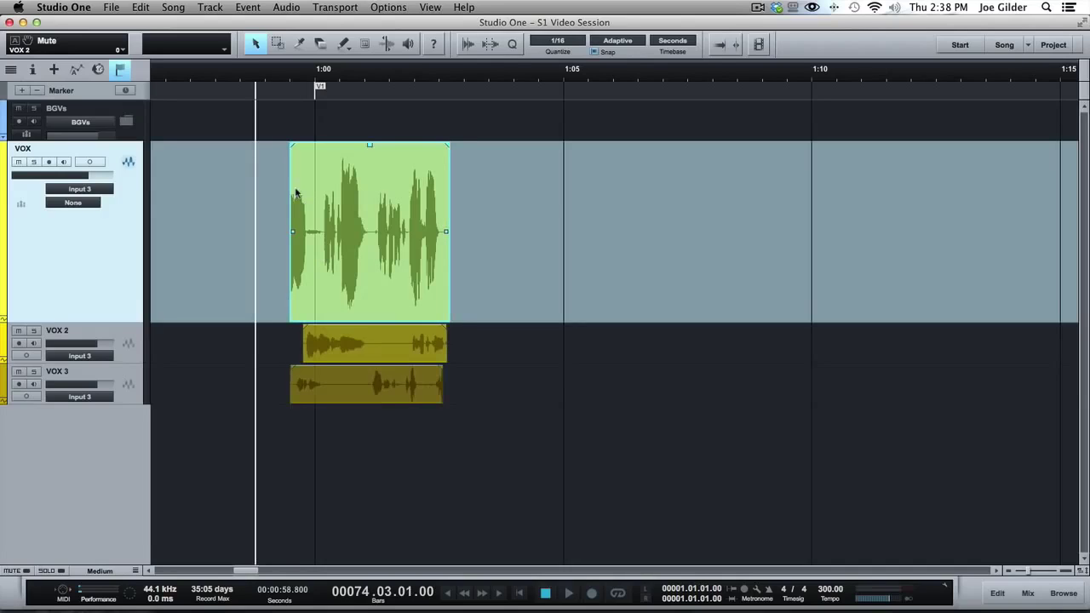
{"action": "left_click", "coordinate": [333, 345]}
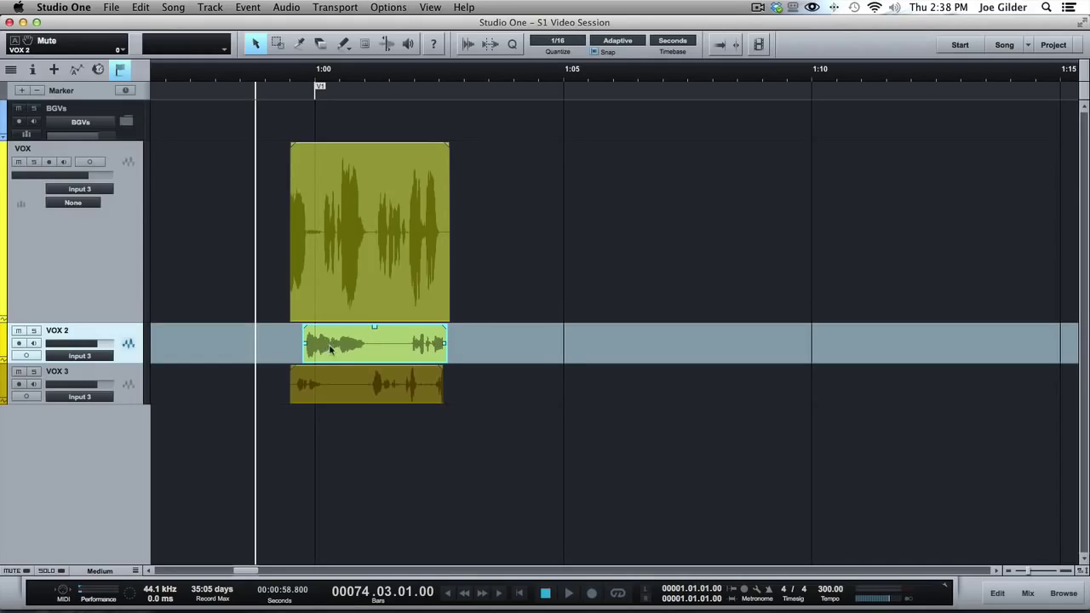
Move the VOX 2 take onto VOX, undo it, then delete all three take events.
{"action": "left_click_drag", "start_coordinate": [331, 347], "coordinate": [339, 302]}
{"action": "key", "text": "super+z"}
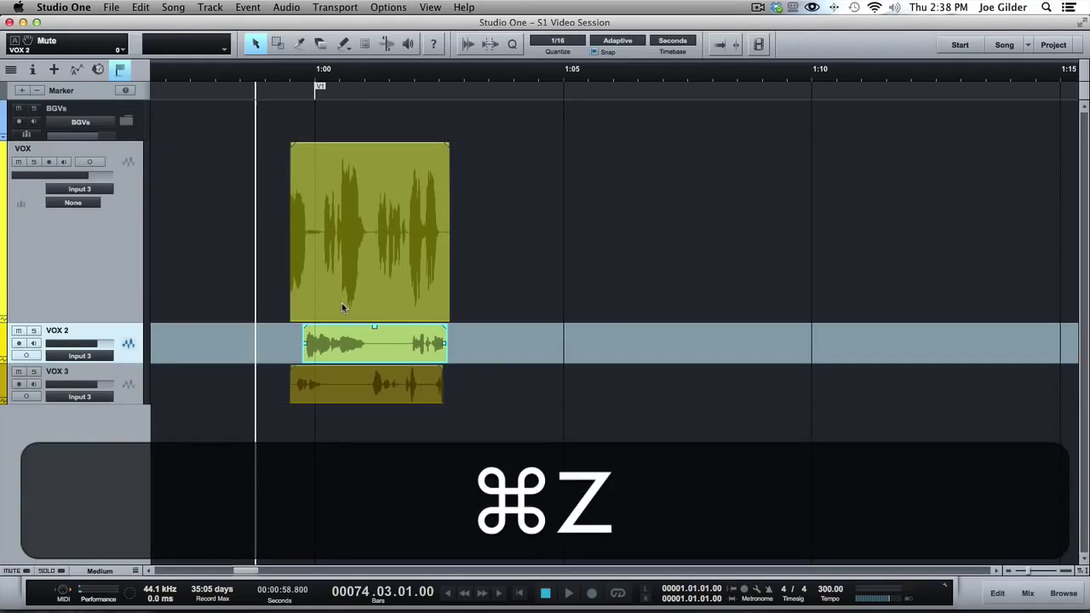
{"action": "left_click_drag", "start_coordinate": [361, 441], "coordinate": [337, 303]}
{"action": "key", "text": "Delete"}
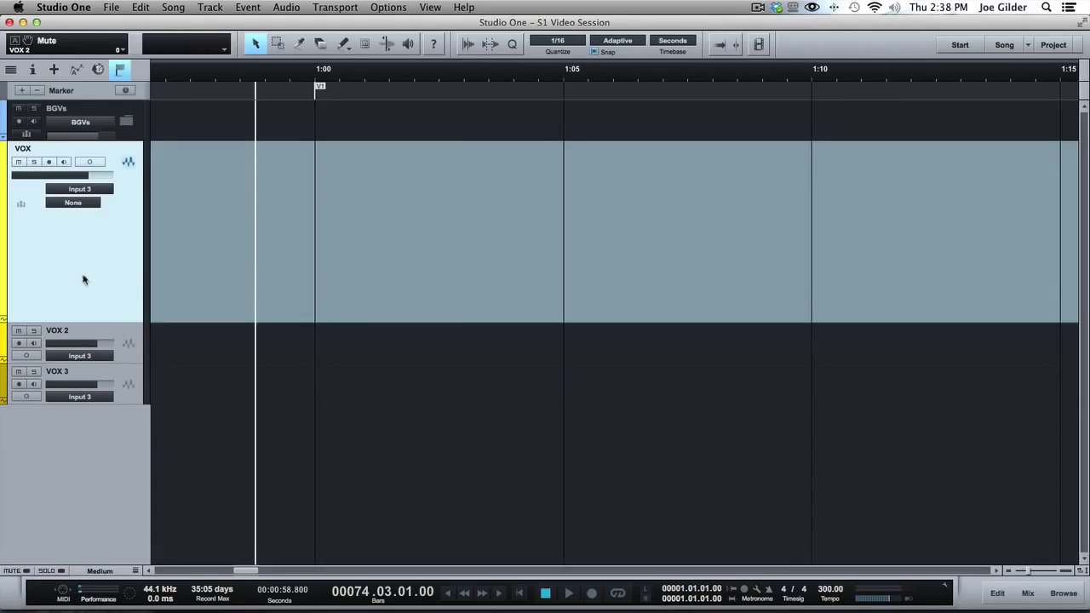
Open the track inspector for the VOX track.
{"action": "left_click", "coordinate": [11, 70]}
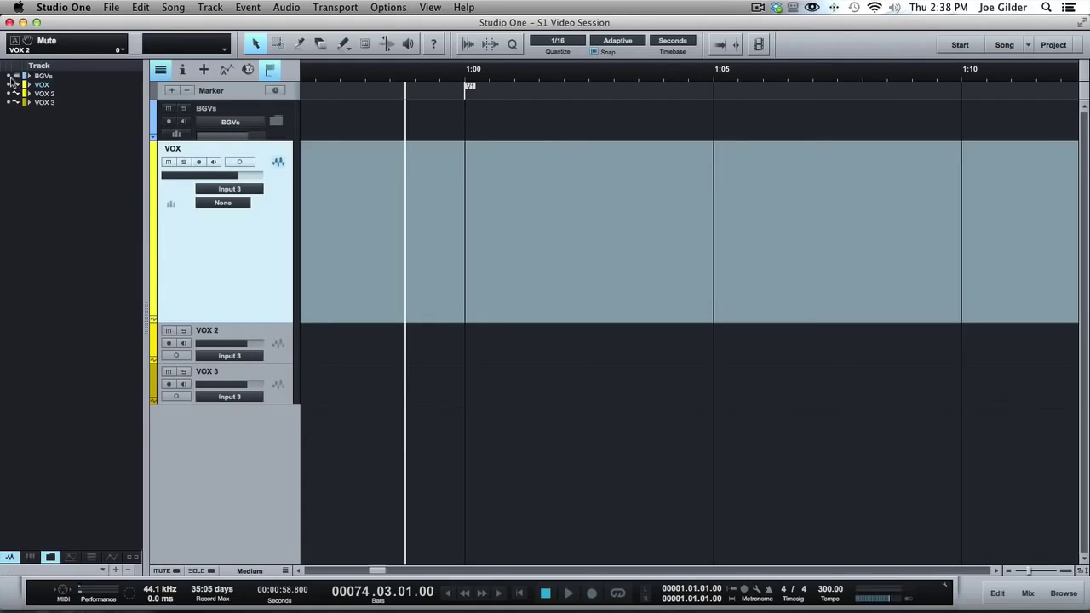
{"action": "left_click", "coordinate": [163, 70]}
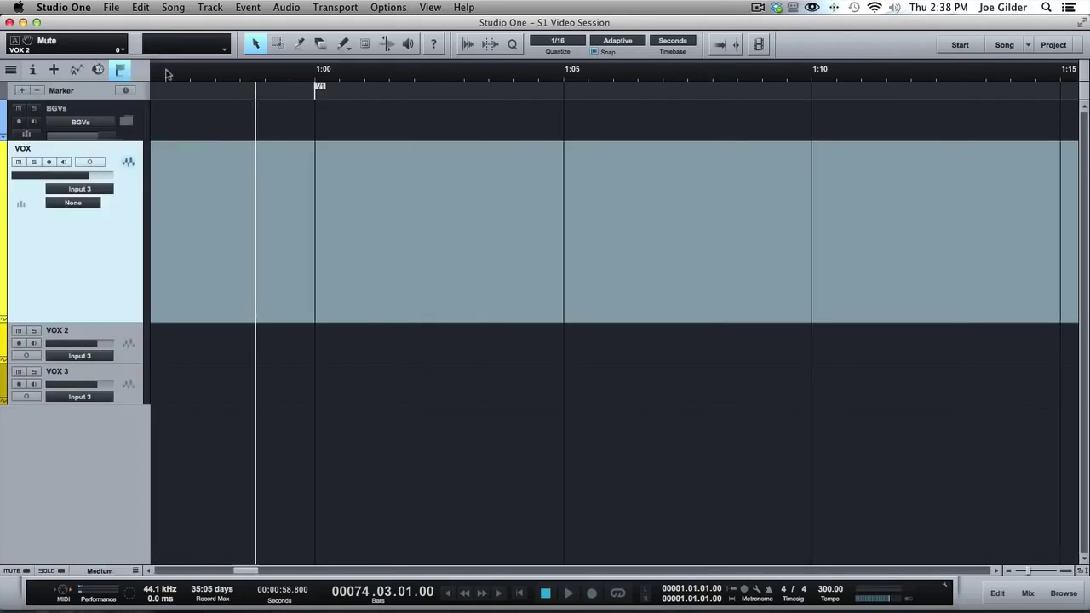
{"action": "left_click", "coordinate": [36, 70]}
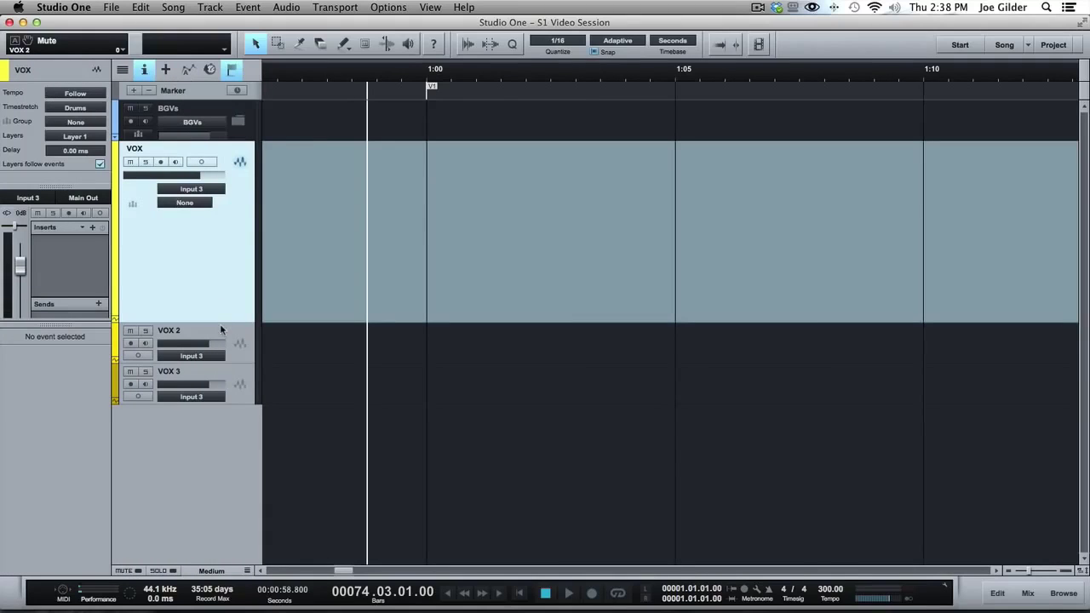
Enlarge and arm the VOX track, then record take VOX(2) from 00:00:58.800 to 00:01:03.487.
{"action": "left_click_drag", "start_coordinate": [220, 323], "coordinate": [209, 430]}
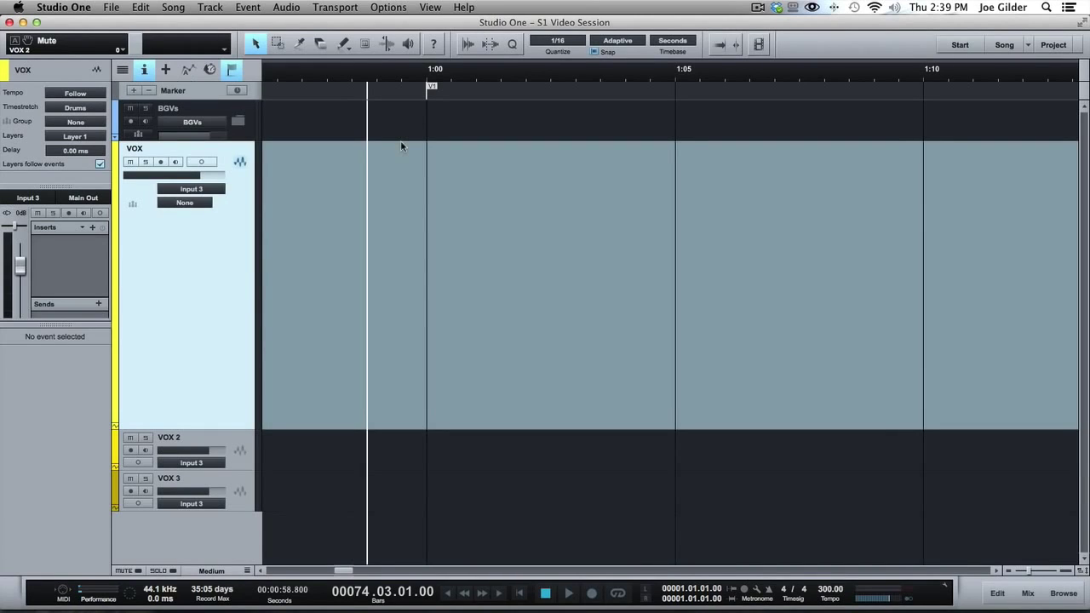
{"action": "left_click", "coordinate": [160, 162]}
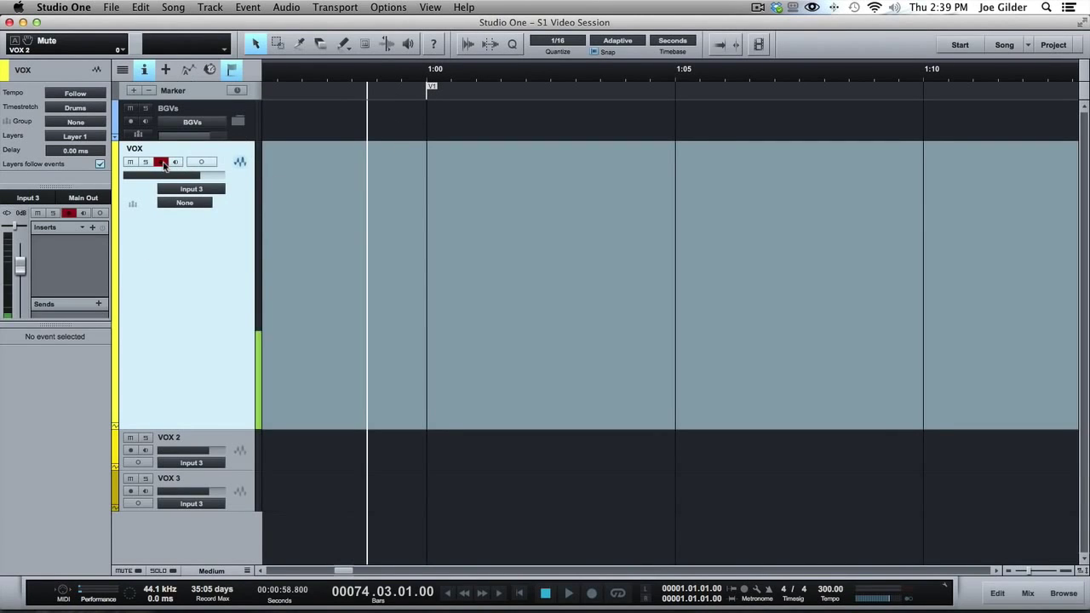
{"action": "key", "text": "KP_Multiply"}
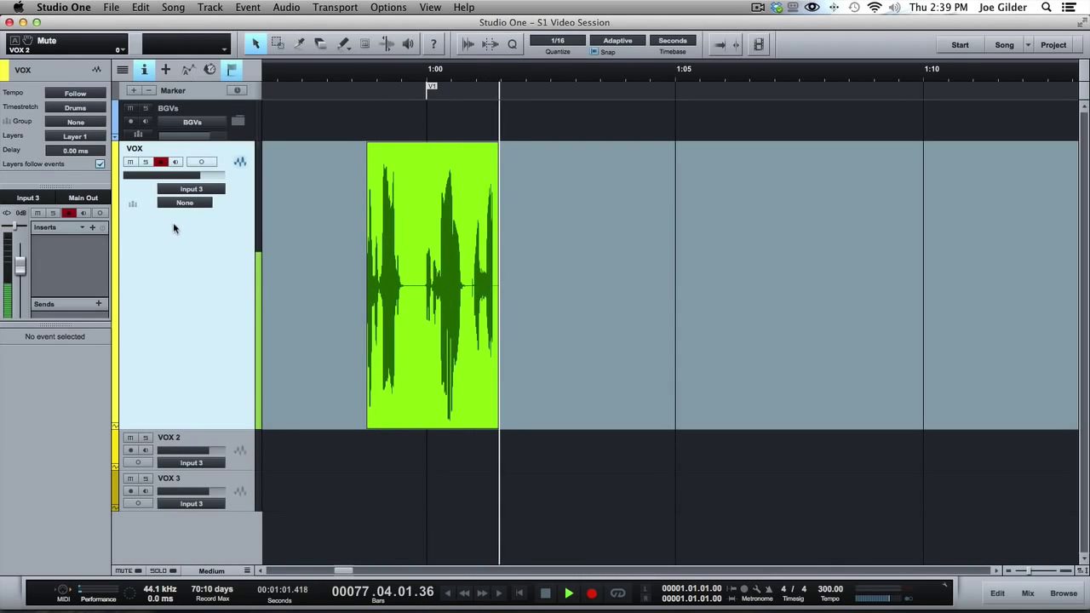
{"action": "key", "text": "space"}
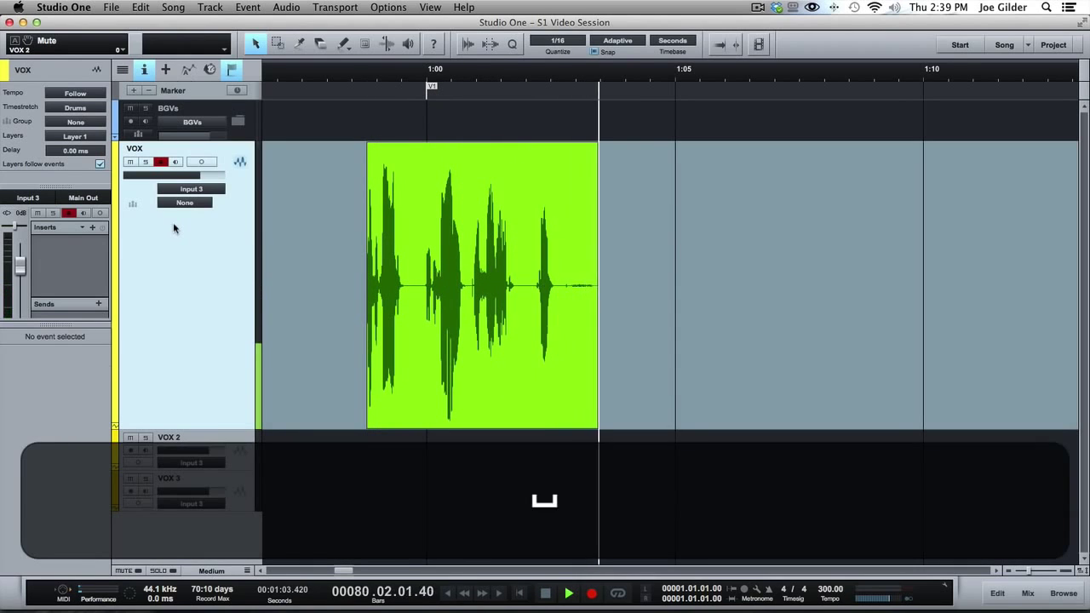
Check the VOX layers list and reopen the track inspector with F4.
{"action": "left_click", "coordinate": [80, 136]}
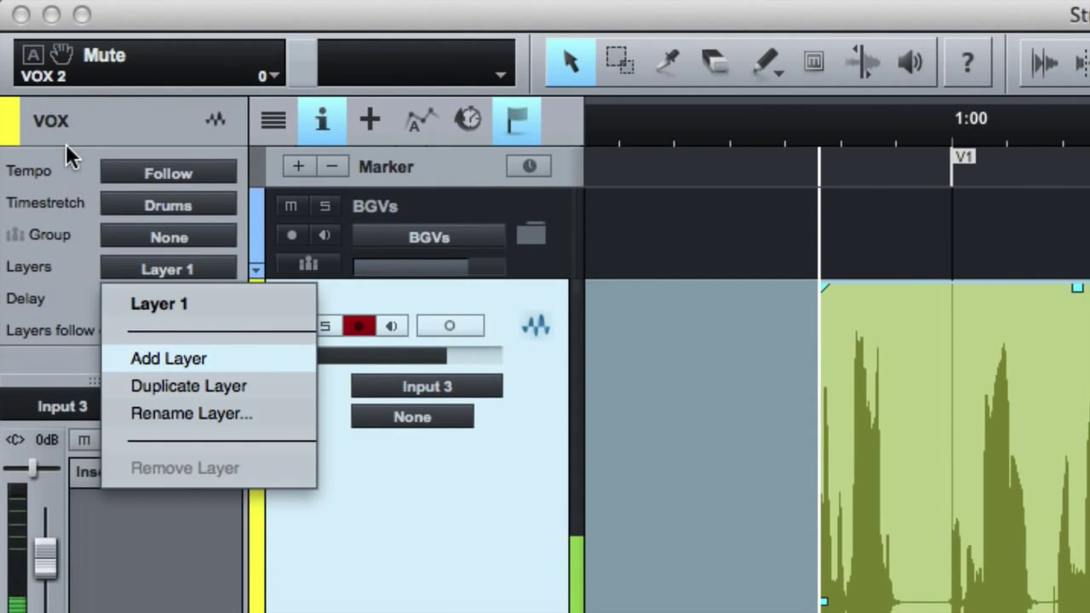
{"action": "left_click", "coordinate": [340, 114]}
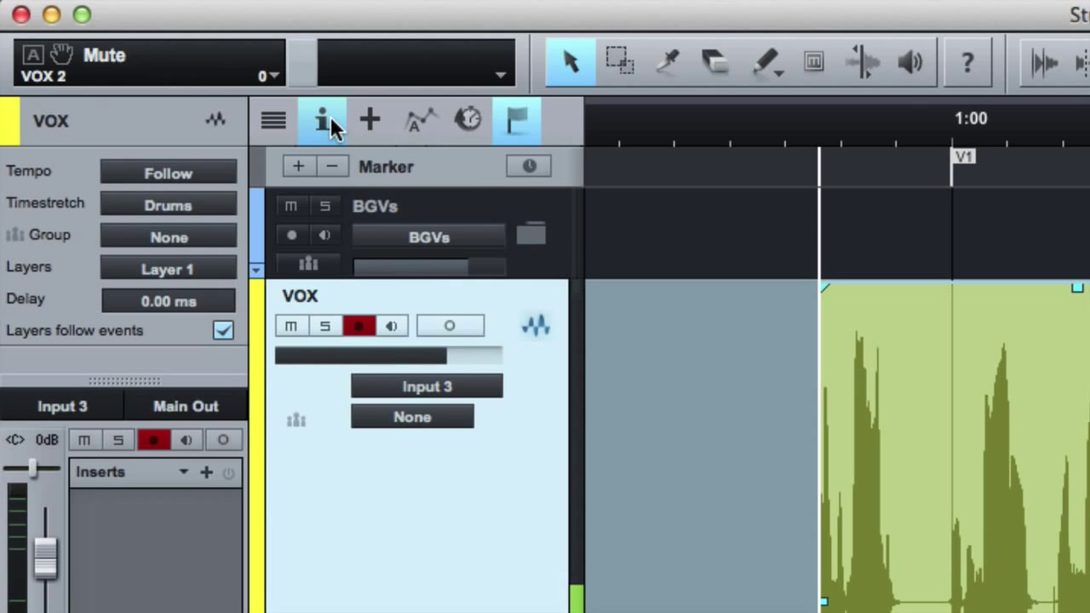
{"action": "left_click", "coordinate": [312, 119]}
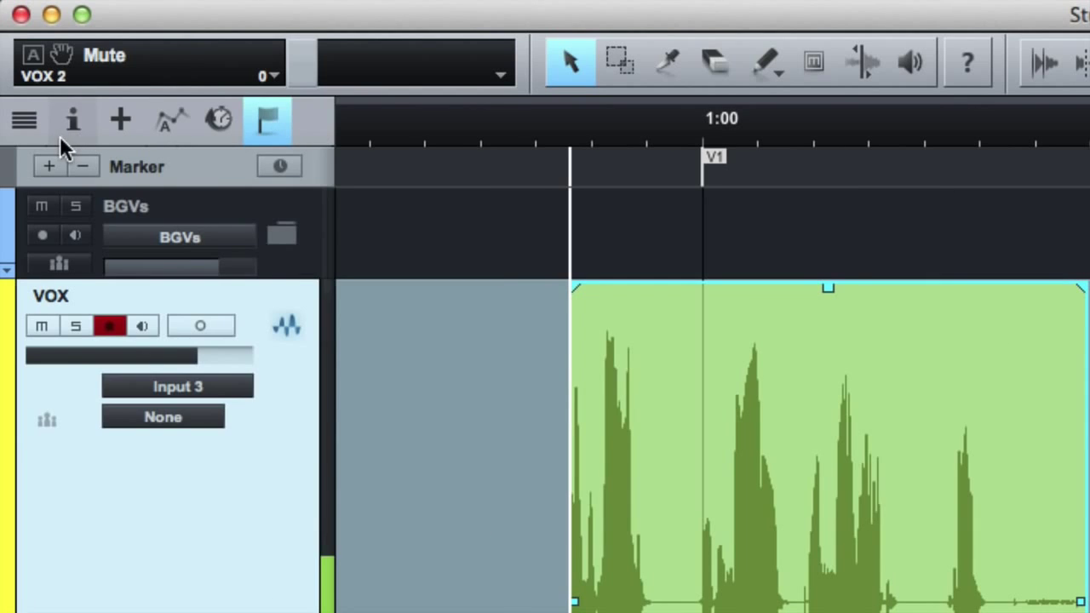
{"action": "key", "text": "F4"}
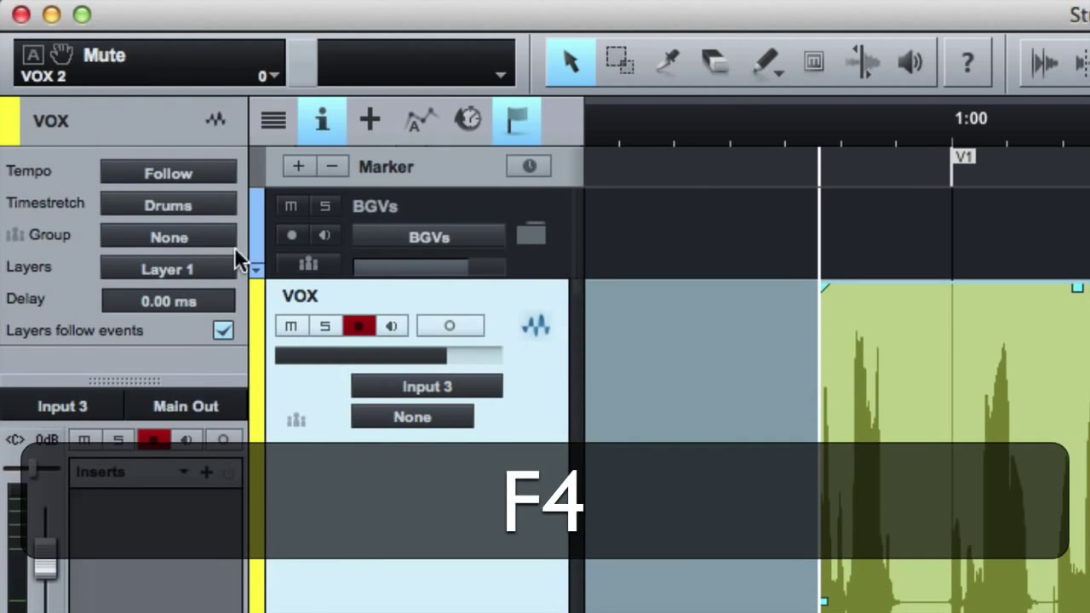
Add a new layer to VOX and record a second take on it.
{"action": "left_click", "coordinate": [167, 271]}
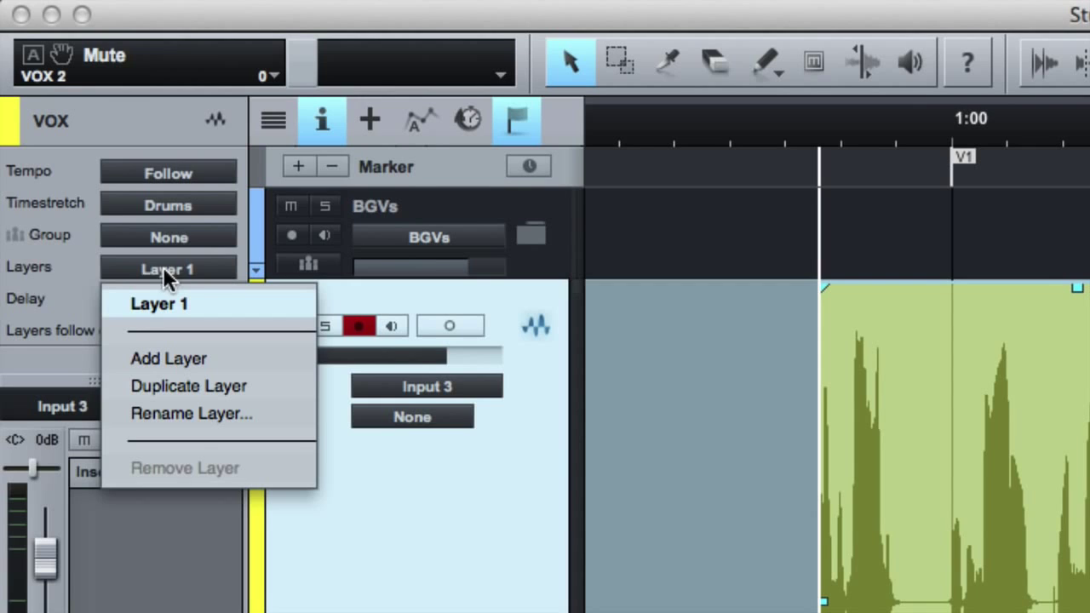
{"action": "left_click", "coordinate": [174, 359]}
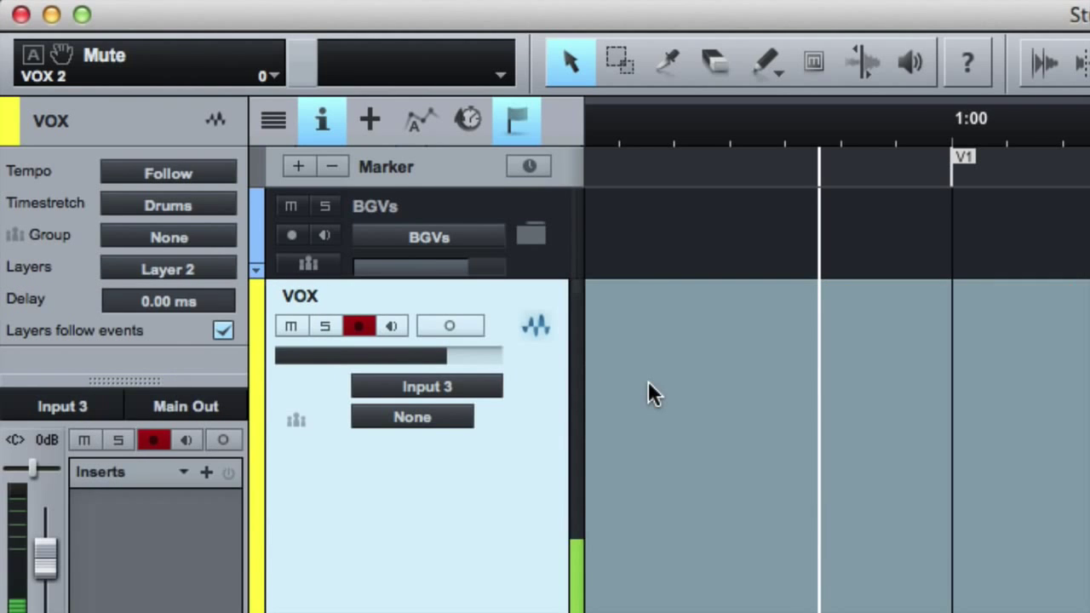
{"action": "key", "text": "KP_Multiply"}
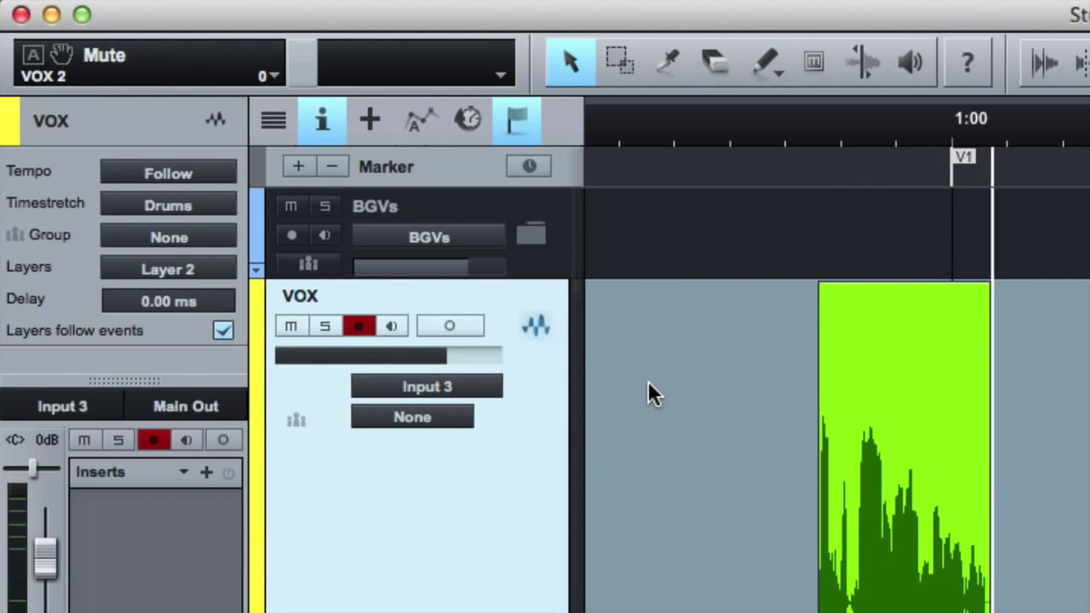
{"action": "key", "text": "space"}
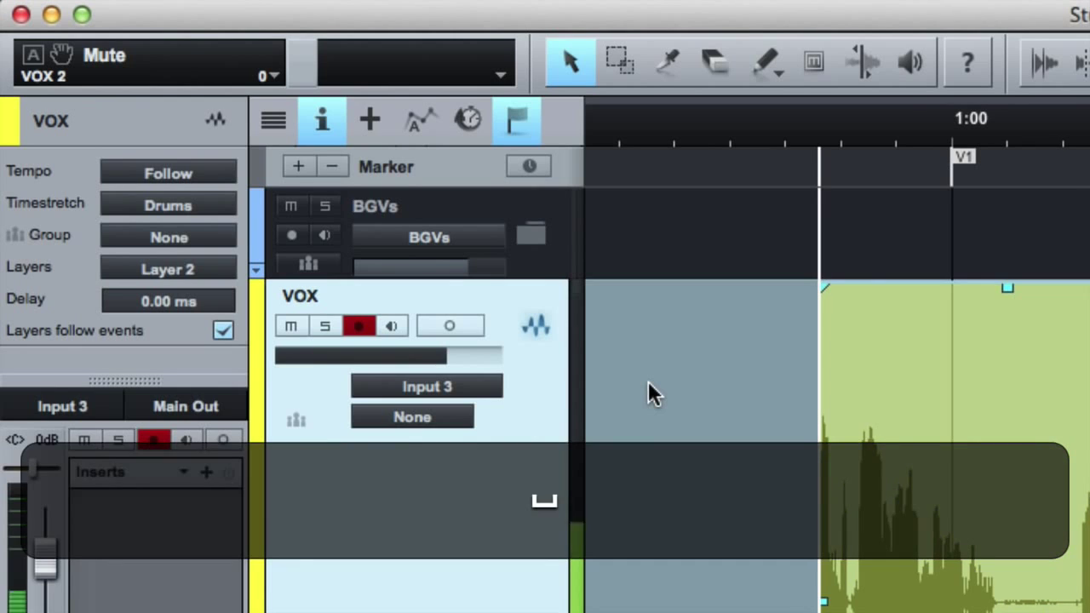
Add Layer 3 and record take VOX(4), 00:00:58.800 to 00:01:01.462, returning the playhead.
{"action": "left_click", "coordinate": [137, 269]}
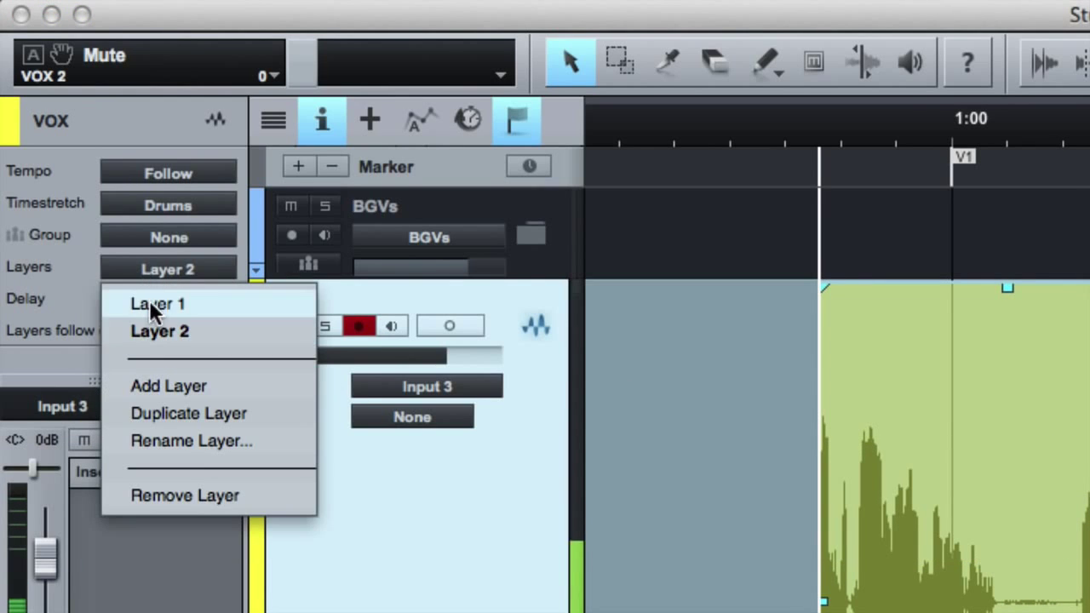
{"action": "left_click", "coordinate": [163, 384]}
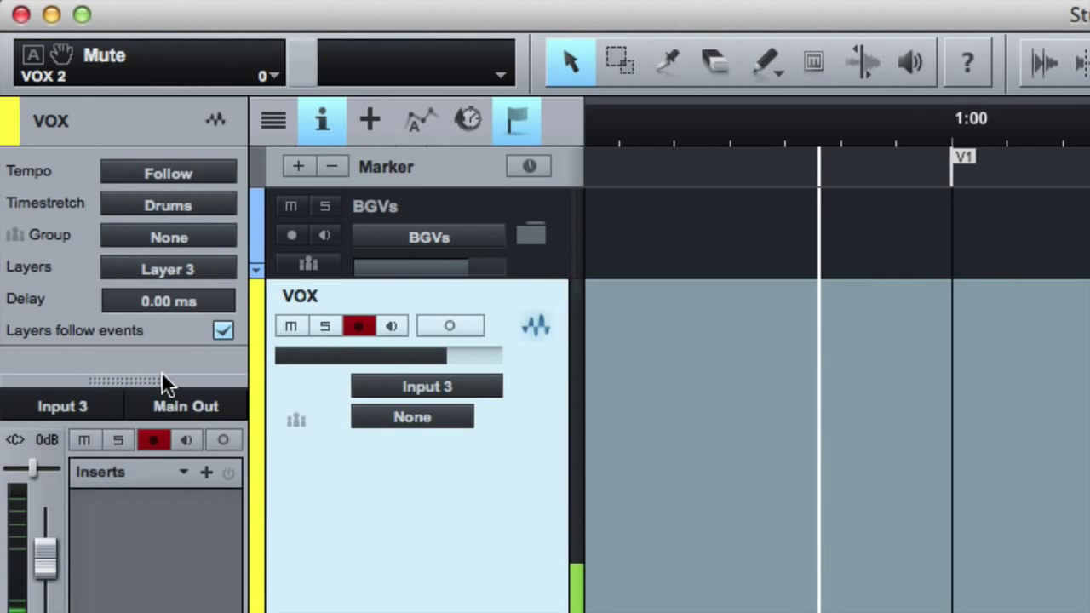
{"action": "key", "text": "KP_Multiply"}
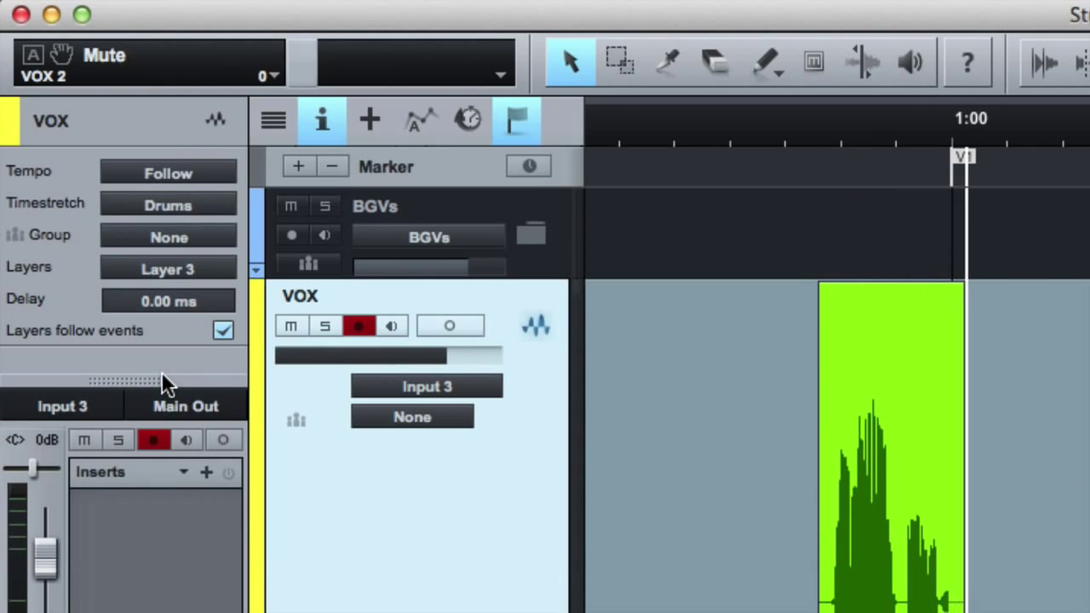
{"action": "key", "text": "KP_Multiply"}
{"action": "key", "text": "space"}
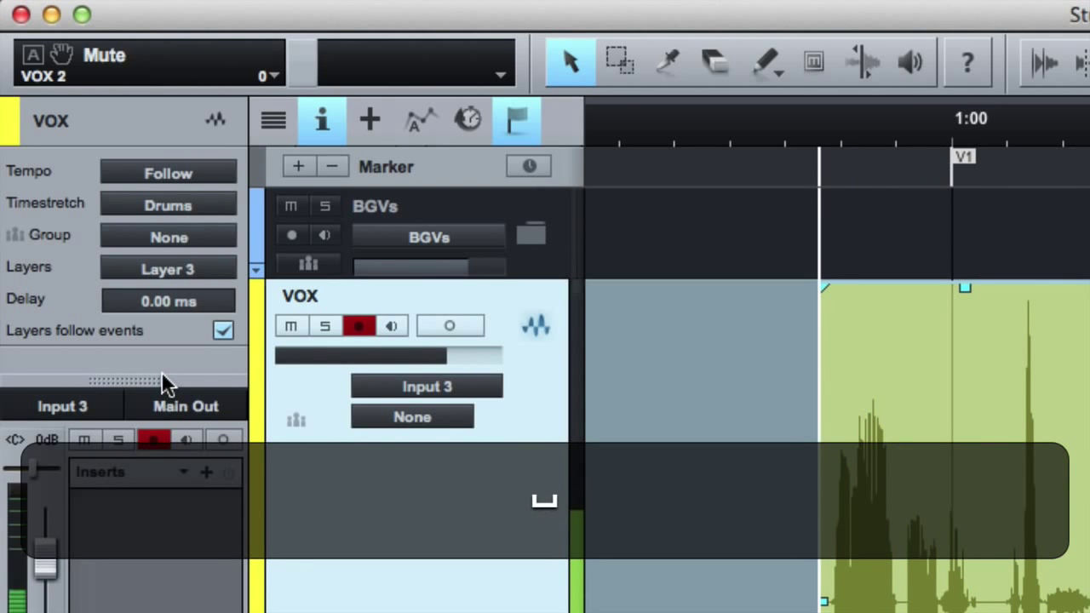
{"action": "key", "text": "ctrl"}
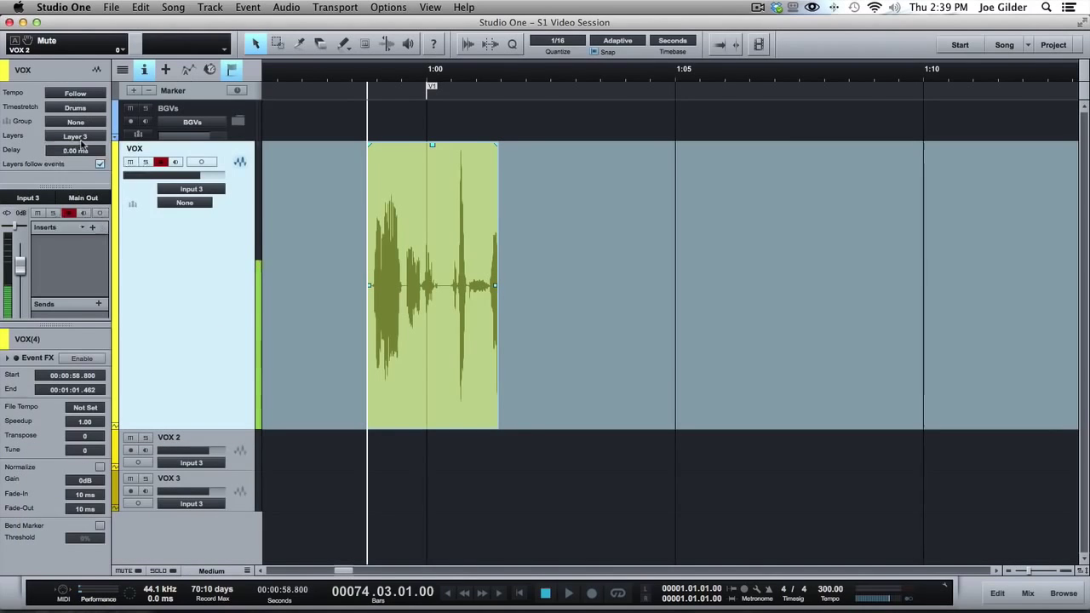
Switch VOX to Layer 2 and back to Layer 1, then inspect the clip's context menu.
{"action": "left_click", "coordinate": [75, 136]}
{"action": "left_click", "coordinate": [75, 161]}
{"action": "left_click", "coordinate": [75, 136]}
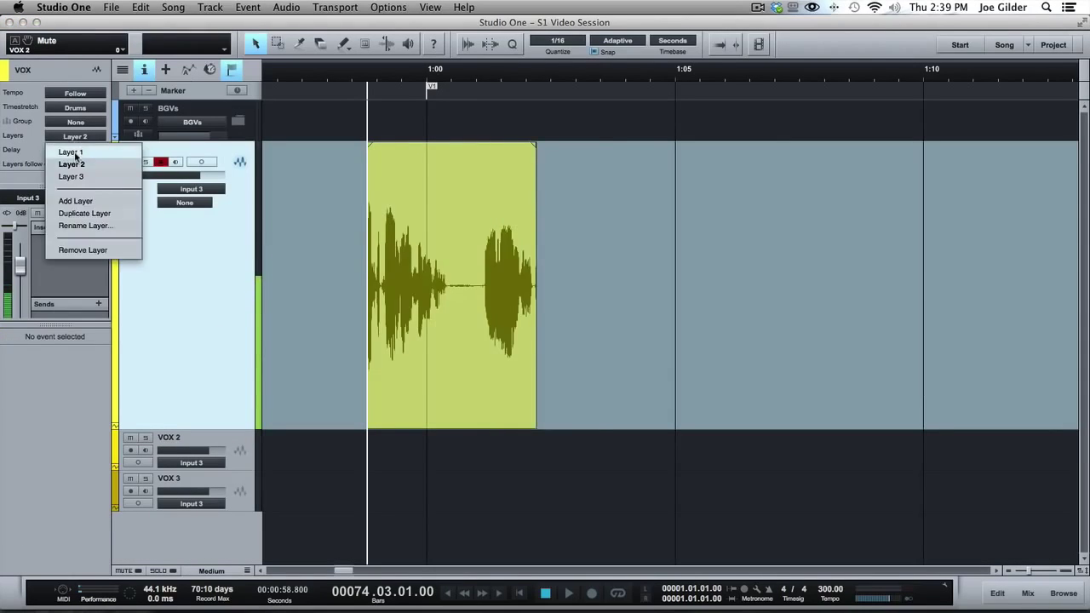
{"action": "left_click", "coordinate": [74, 149]}
{"action": "right_click", "coordinate": [503, 389]}
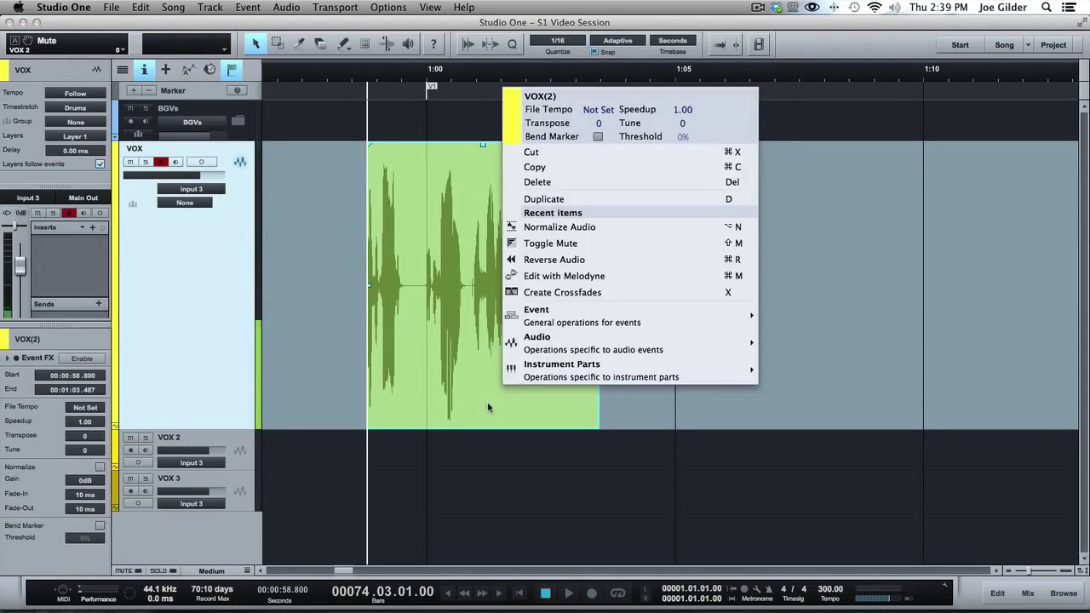
{"action": "left_click", "coordinate": [487, 402]}
{"action": "right_click", "coordinate": [488, 401]}
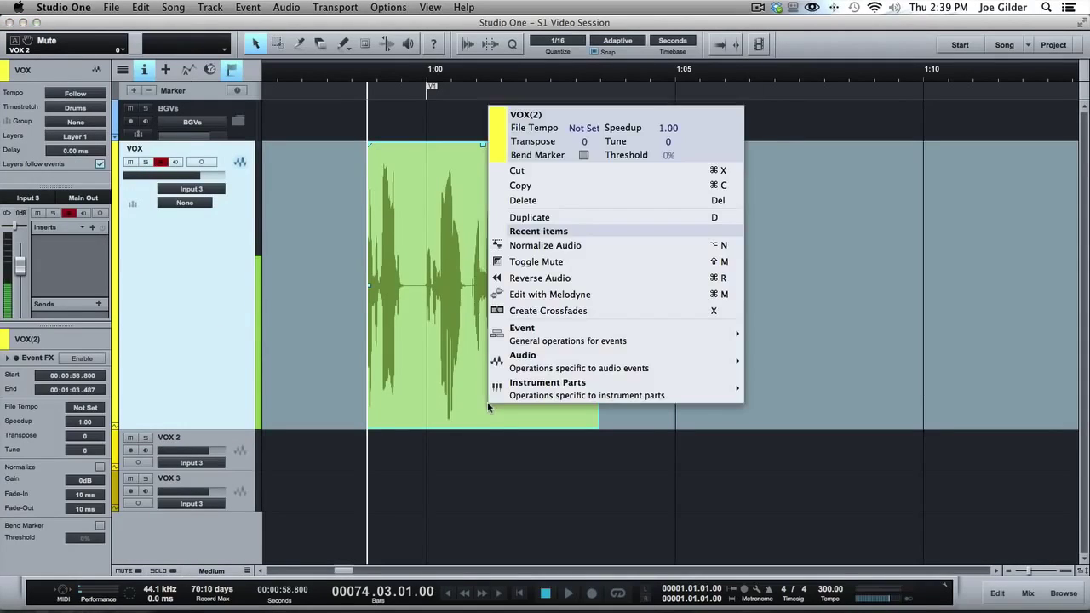
{"action": "left_click", "coordinate": [433, 369]}
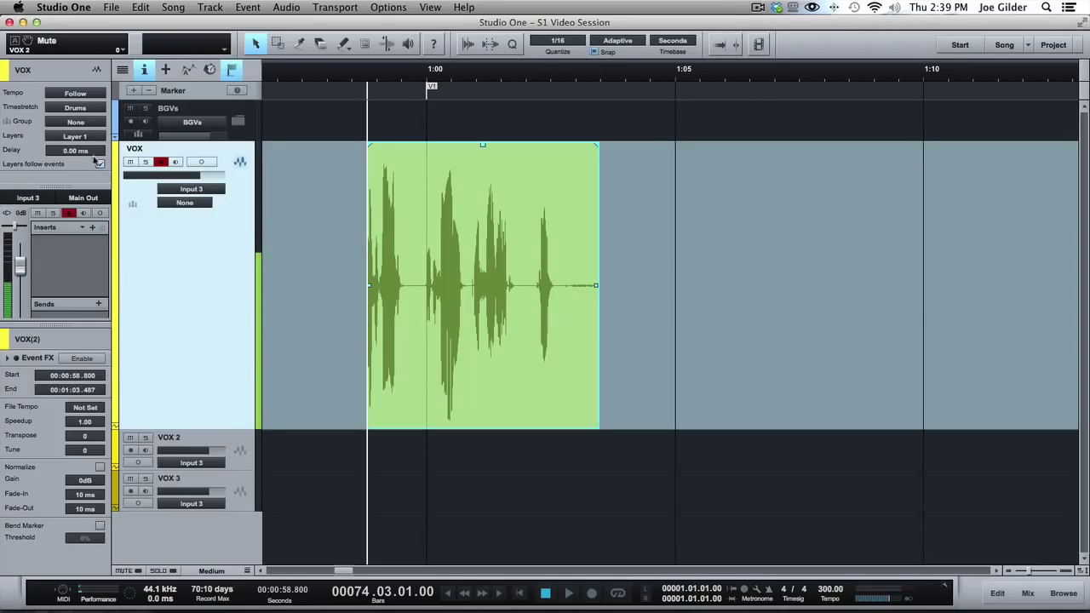
Audition Layer 2 and Layer 3 on VOX, then return to Layer 1.
{"action": "left_click", "coordinate": [75, 136]}
{"action": "left_click", "coordinate": [75, 164]}
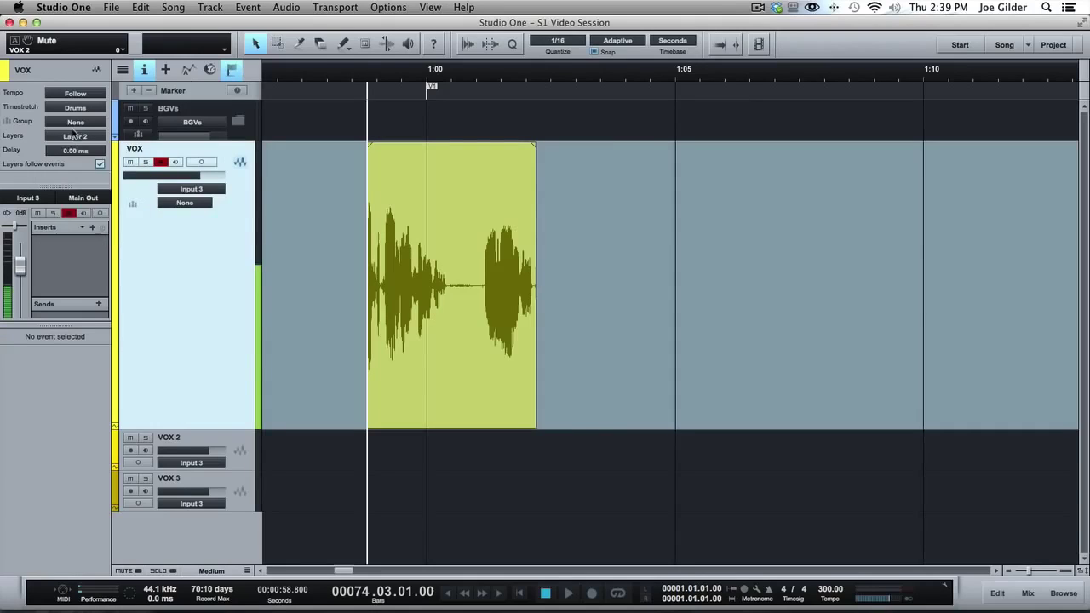
{"action": "left_click", "coordinate": [74, 135]}
{"action": "left_click", "coordinate": [71, 177]}
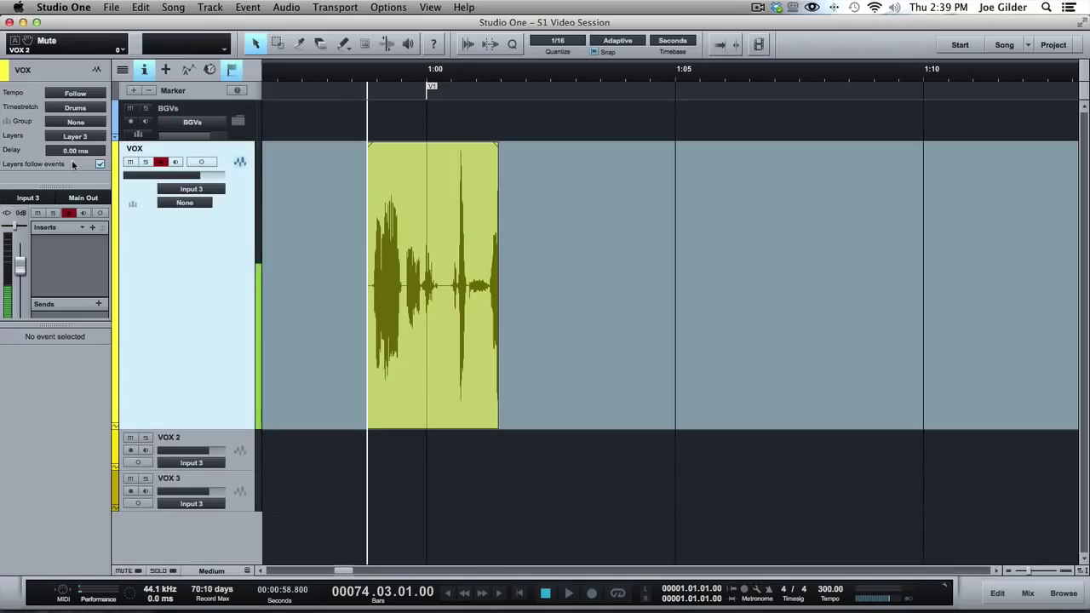
{"action": "left_click", "coordinate": [75, 136]}
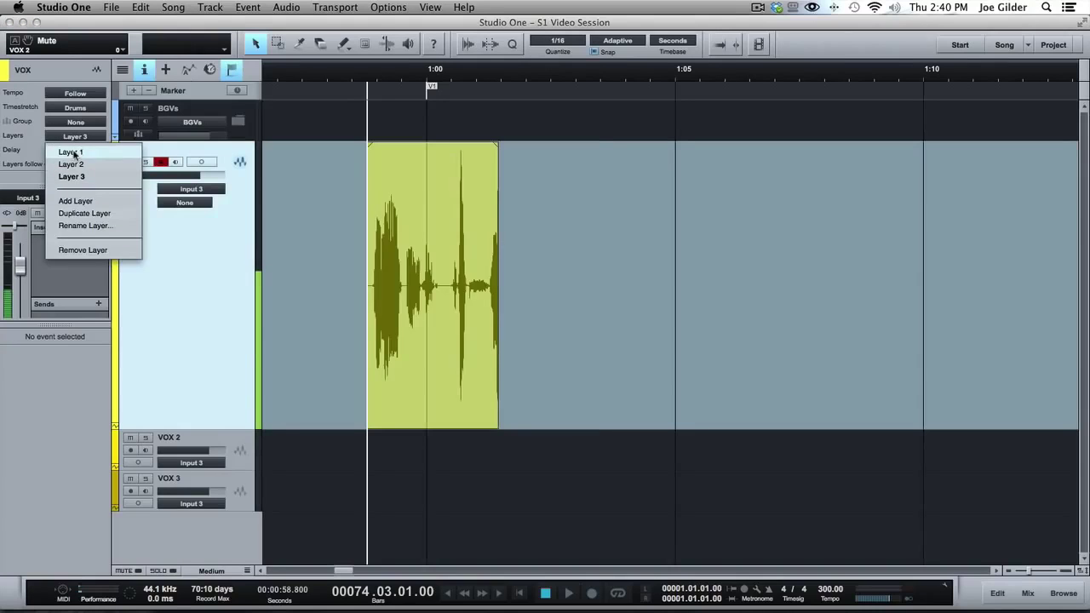
{"action": "left_click", "coordinate": [73, 150]}
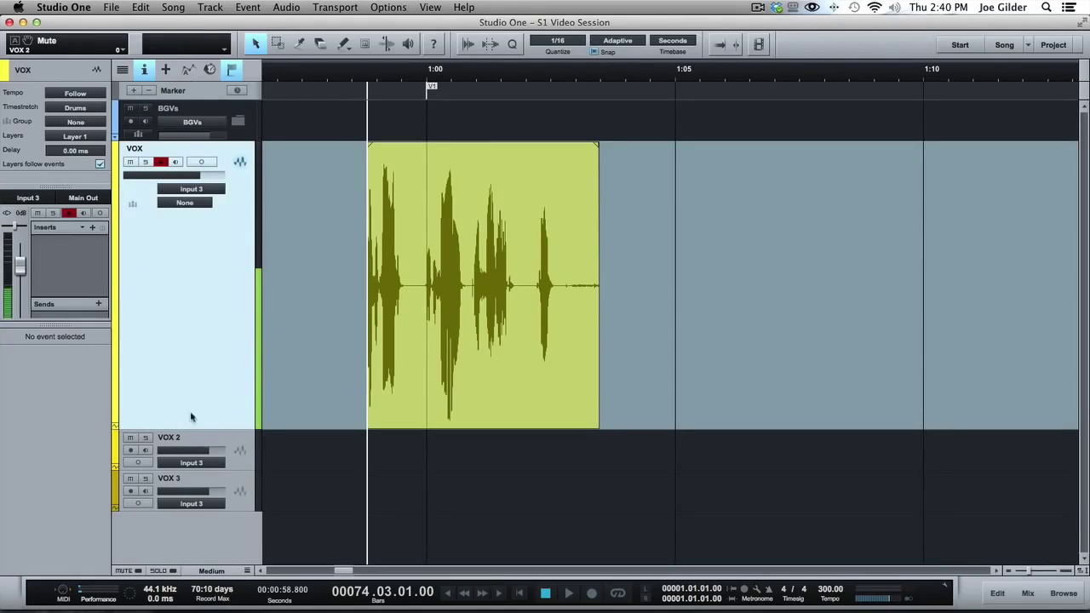
Toggle the VOX track's extra lanes and check its track options menu.
{"action": "left_click", "coordinate": [115, 425]}
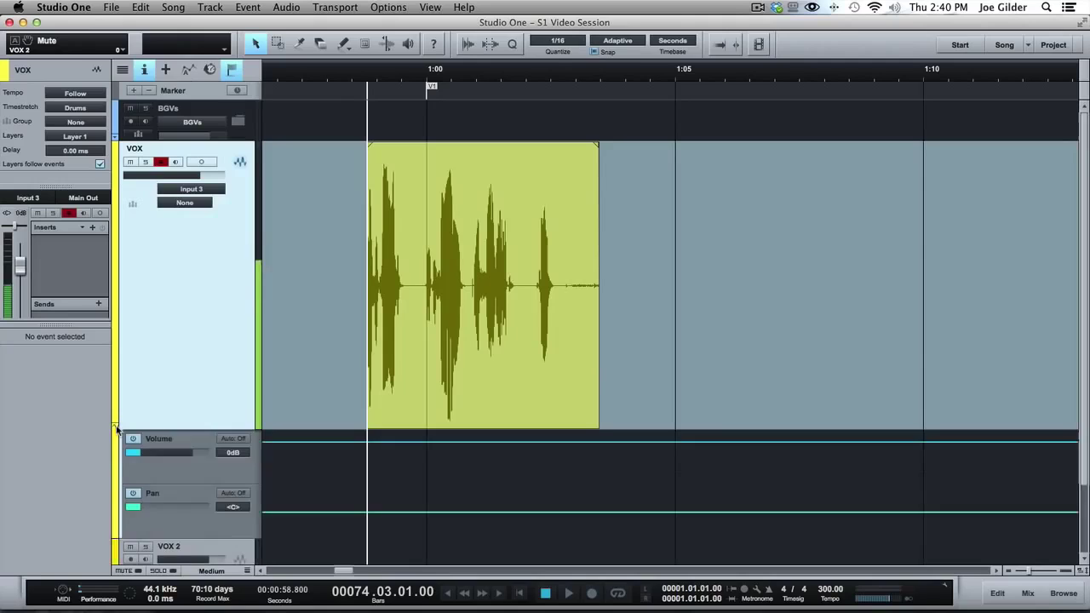
{"action": "left_click", "coordinate": [116, 425]}
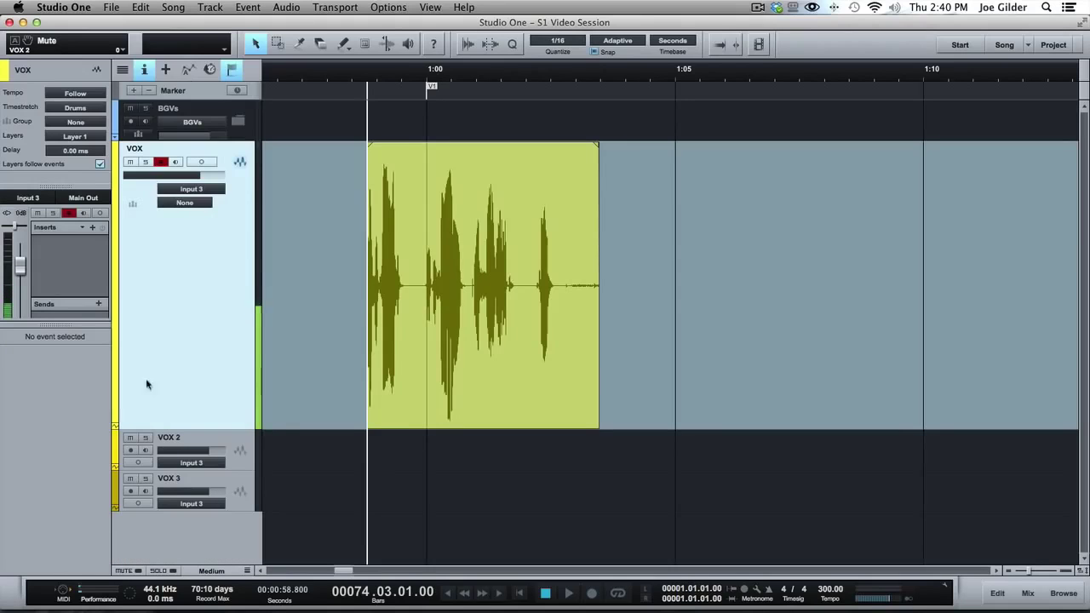
{"action": "right_click", "coordinate": [192, 281]}
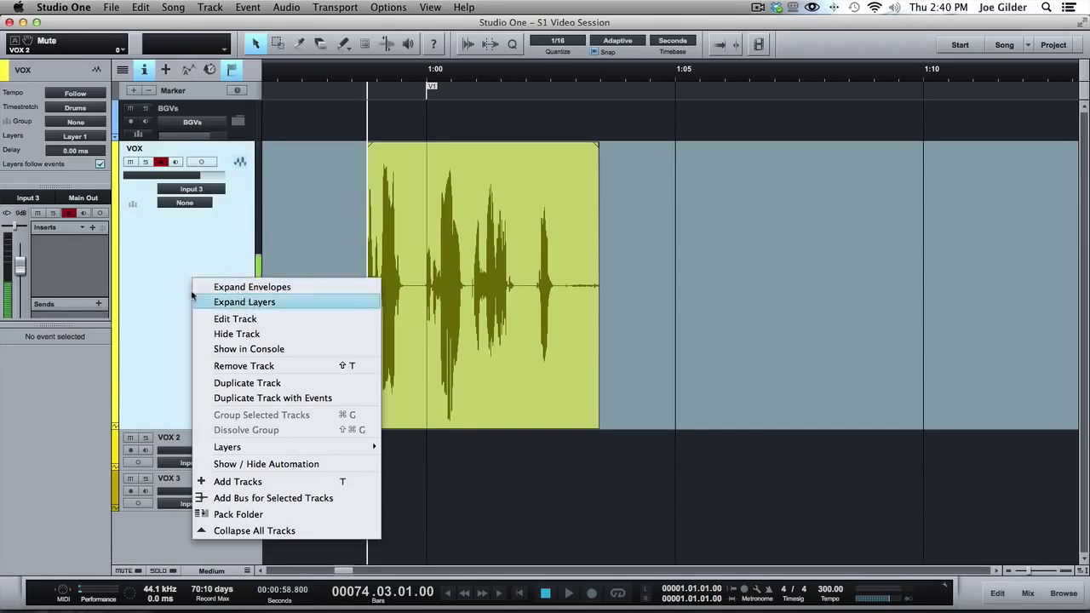
{"action": "left_click", "coordinate": [173, 284]}
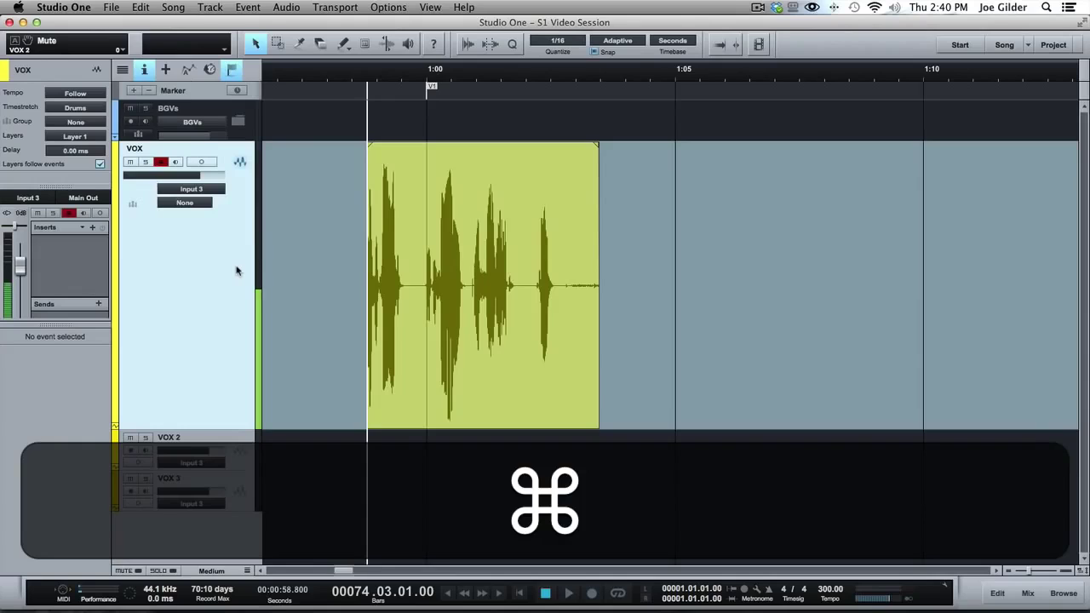
{"action": "key", "text": "alt"}
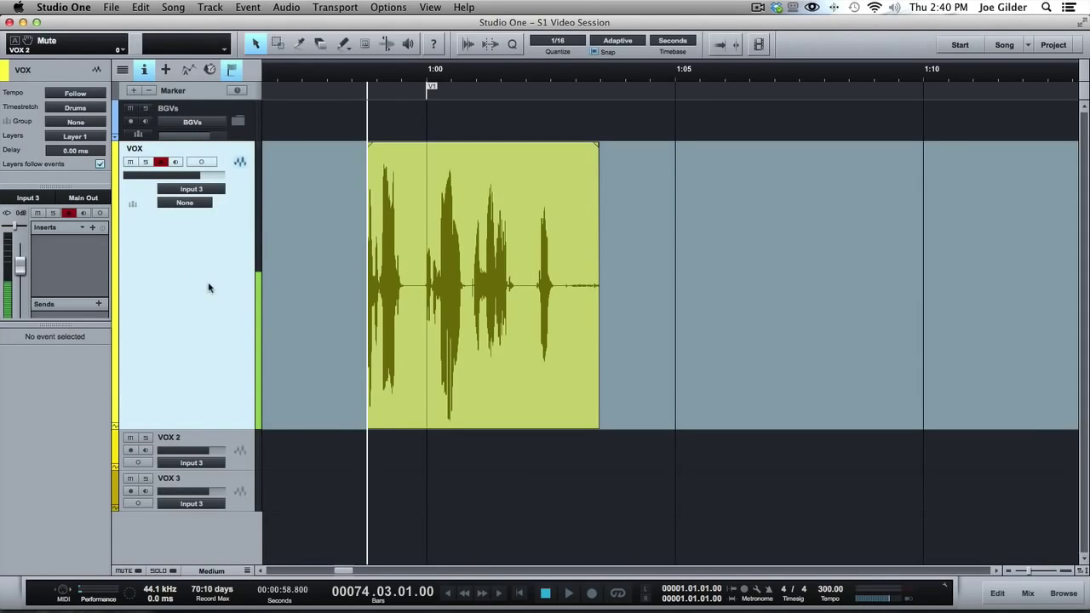
Expand the VOX layers into separate lanes and resize the lanes.
{"action": "right_click", "coordinate": [198, 273]}
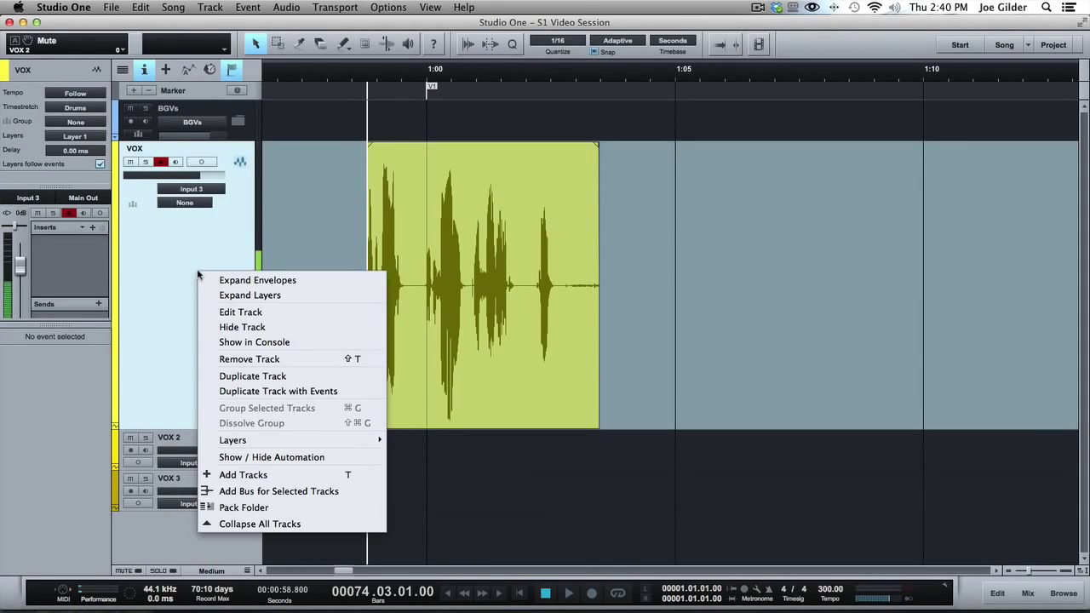
{"action": "left_click", "coordinate": [241, 298]}
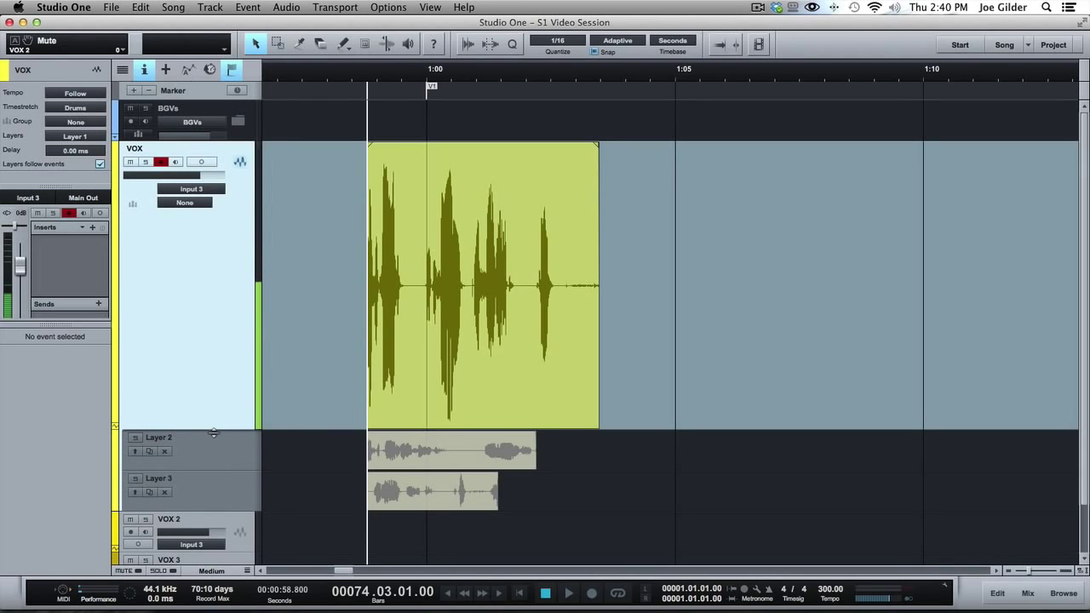
{"action": "left_click_drag", "start_coordinate": [213, 430], "coordinate": [205, 283]}
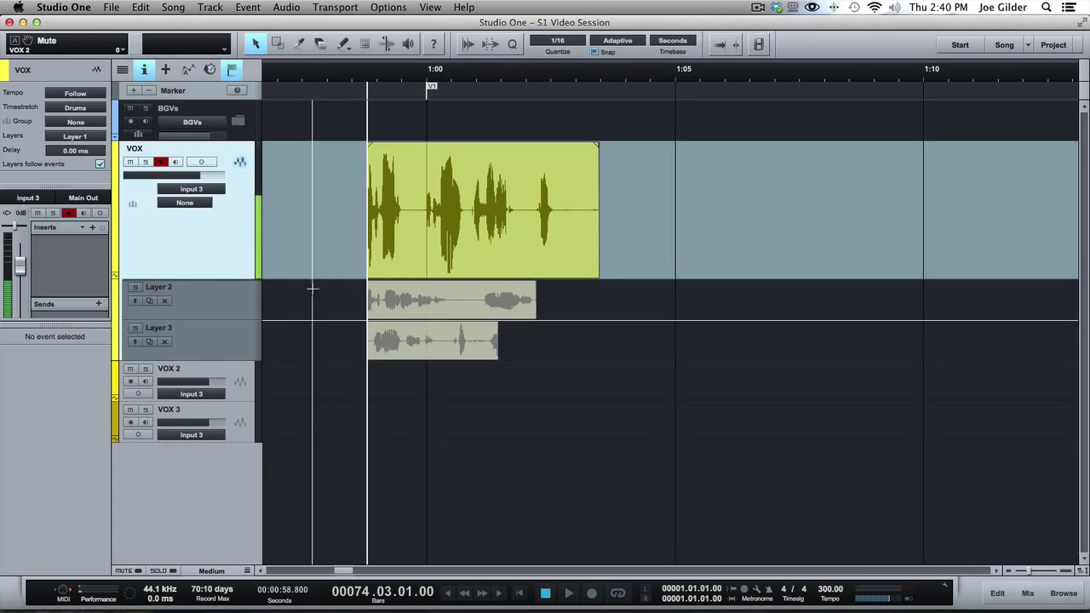
{"action": "scroll", "coordinate": [422, 331], "scroll_direction": "up", "scroll_amount": 4, "text": "super"}
{"action": "scroll", "coordinate": [423, 328], "scroll_direction": "up", "scroll_amount": 1, "text": "super"}
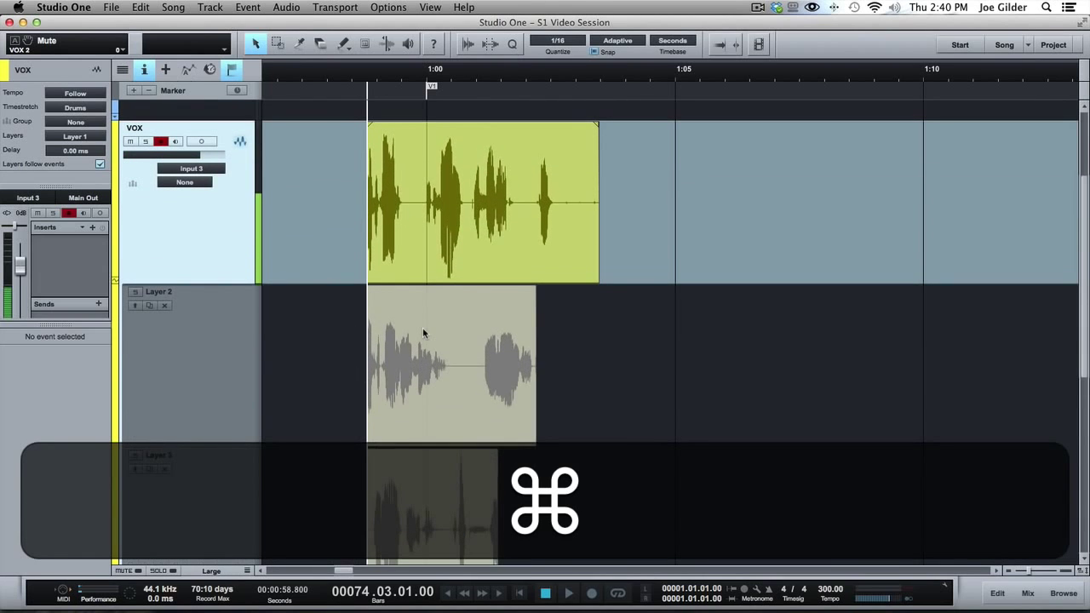
Promote the Layer 2 take into the main VOX lane and make Layer 2 active.
{"action": "left_click", "coordinate": [423, 329]}
{"action": "left_click", "coordinate": [465, 228]}
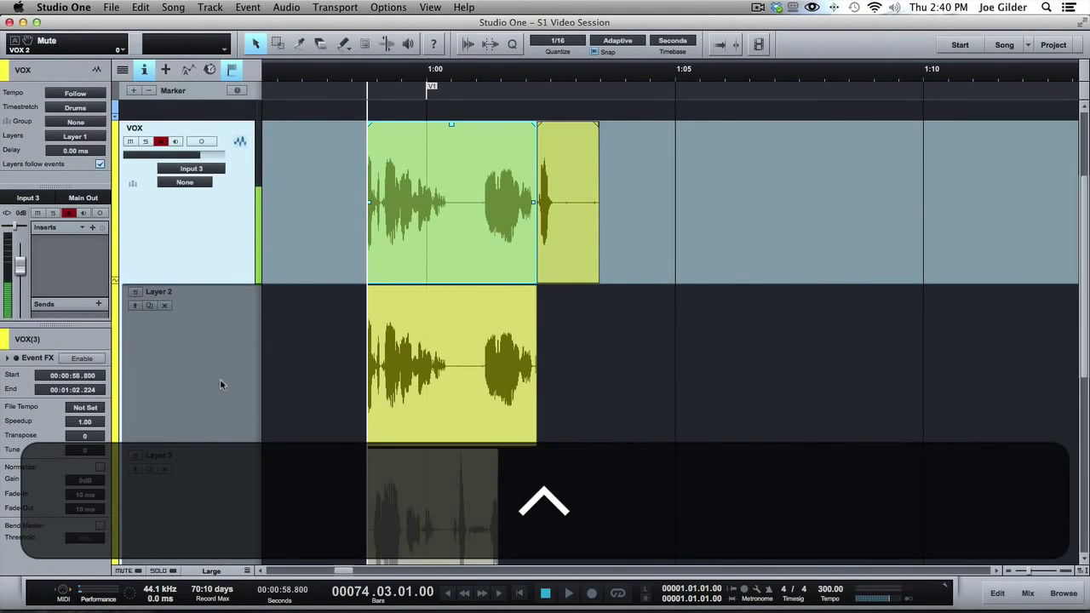
{"action": "left_click", "coordinate": [225, 383]}
{"action": "left_click", "coordinate": [234, 505]}
{"action": "left_click", "coordinate": [203, 388]}
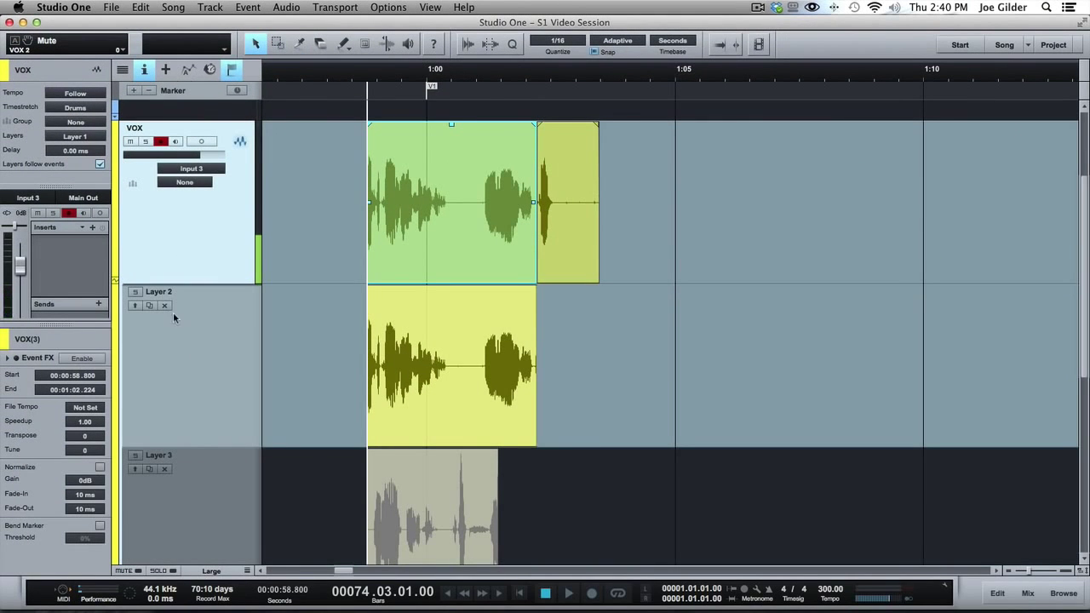
{"action": "key", "text": "ctrl"}
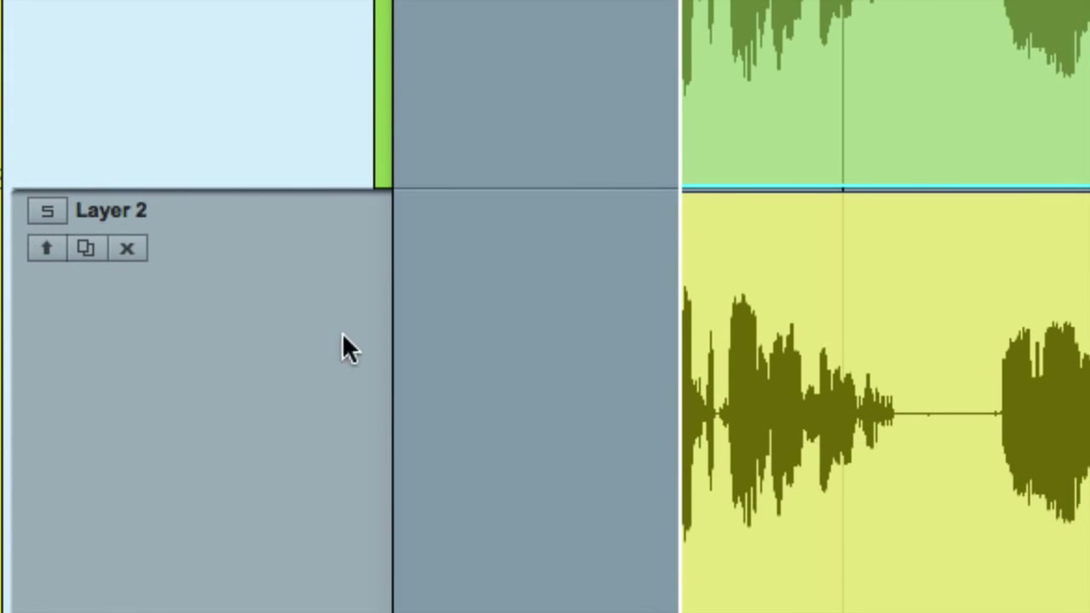
{"action": "key", "text": "ctrl"}
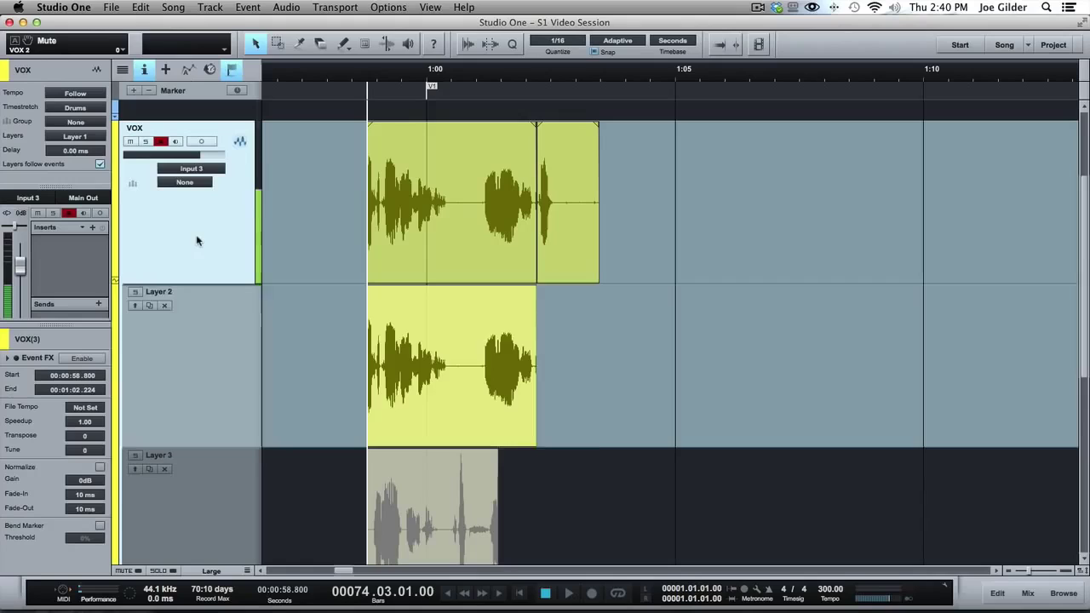
Audition Layers 2 and 3 in solo, then make Layer 2 the active layer.
{"action": "left_click", "coordinate": [136, 292]}
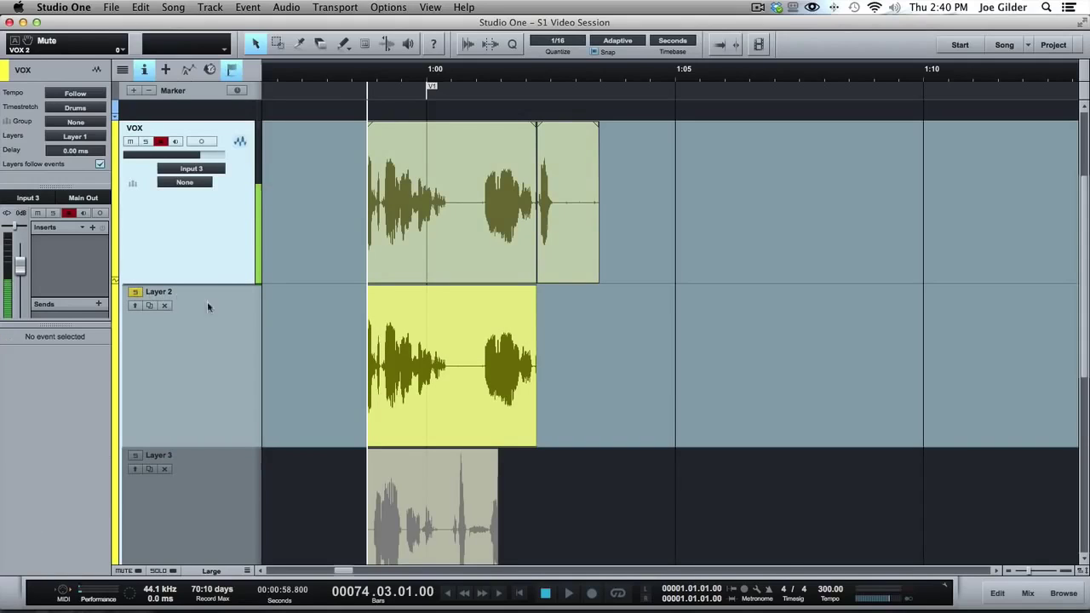
{"action": "left_click", "coordinate": [157, 457]}
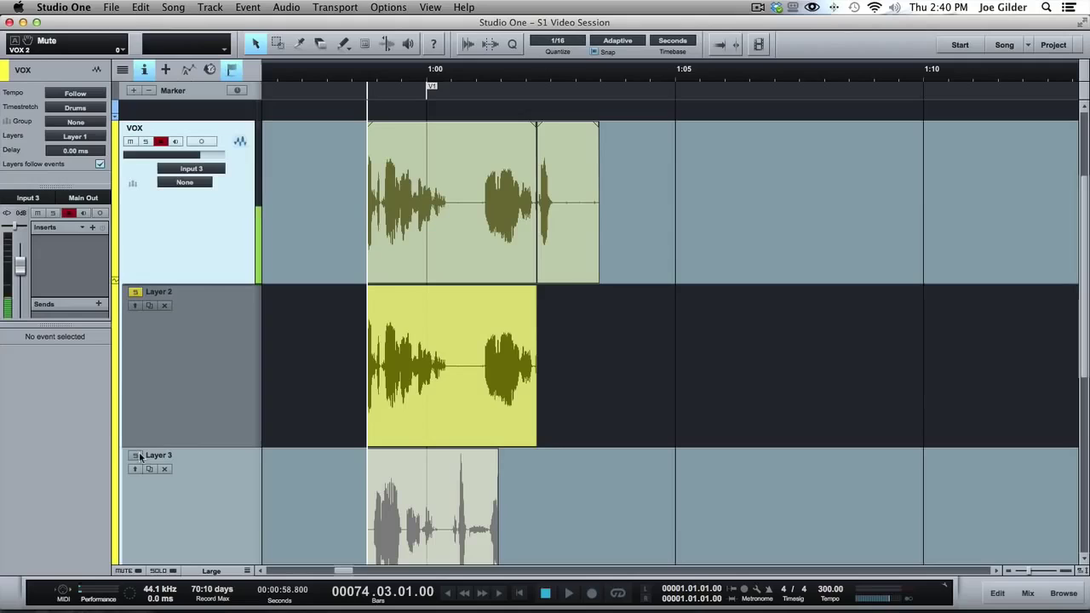
{"action": "left_click", "coordinate": [137, 293]}
{"action": "left_click", "coordinate": [134, 457]}
{"action": "left_click", "coordinate": [213, 345]}
{"action": "left_click", "coordinate": [367, 201]}
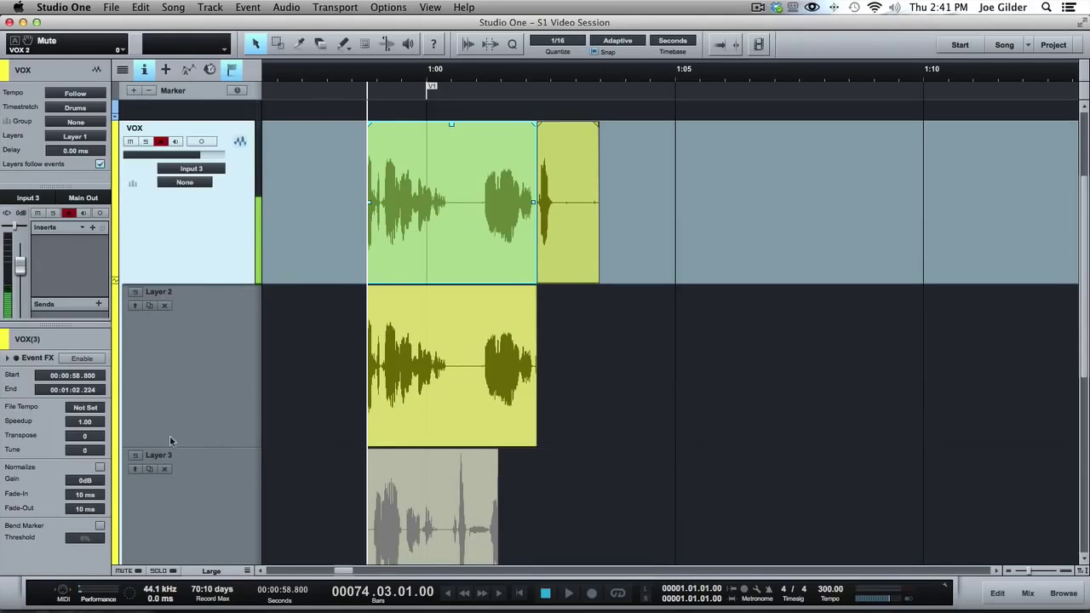
{"action": "left_click", "coordinate": [129, 292]}
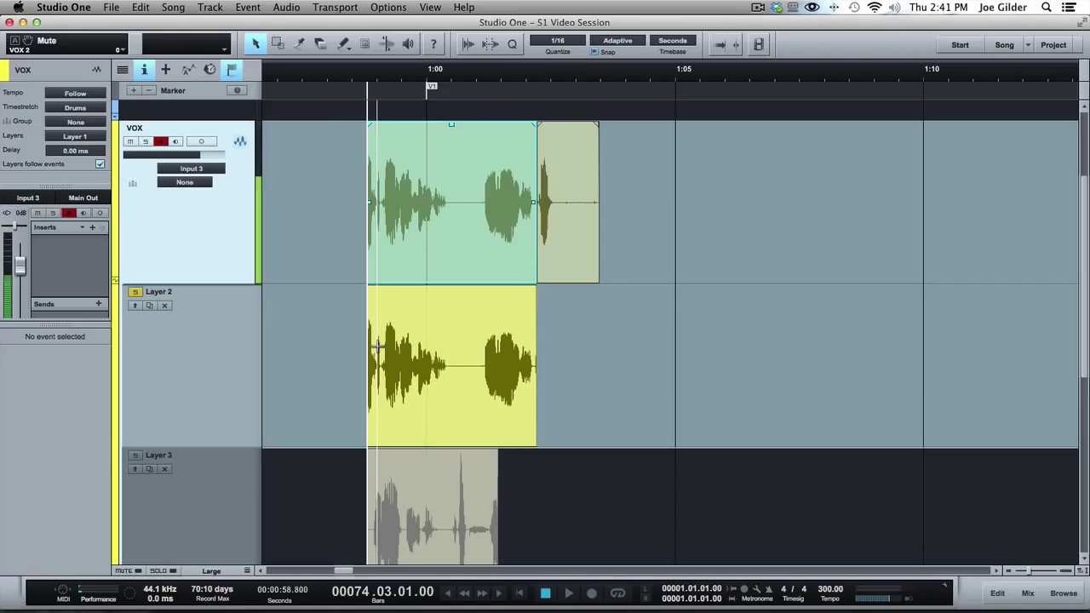
Disarm recording on VOX and solo the VOX channel in the mixing console.
{"action": "left_click", "coordinate": [165, 142]}
{"action": "scroll", "coordinate": [311, 159], "scroll_direction": "down", "scroll_amount": 3}
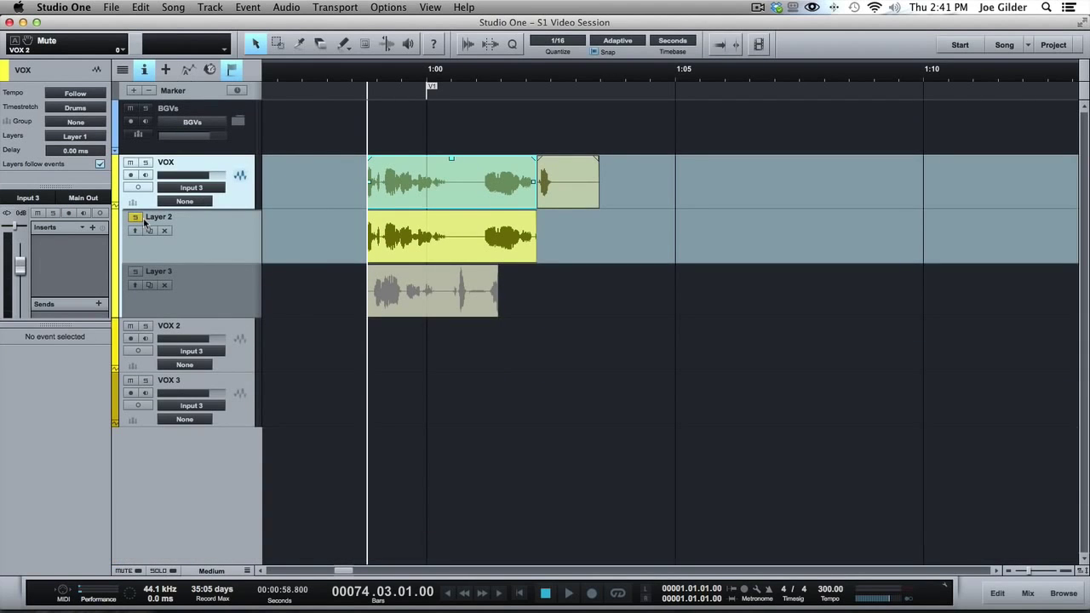
{"action": "key", "text": "F3"}
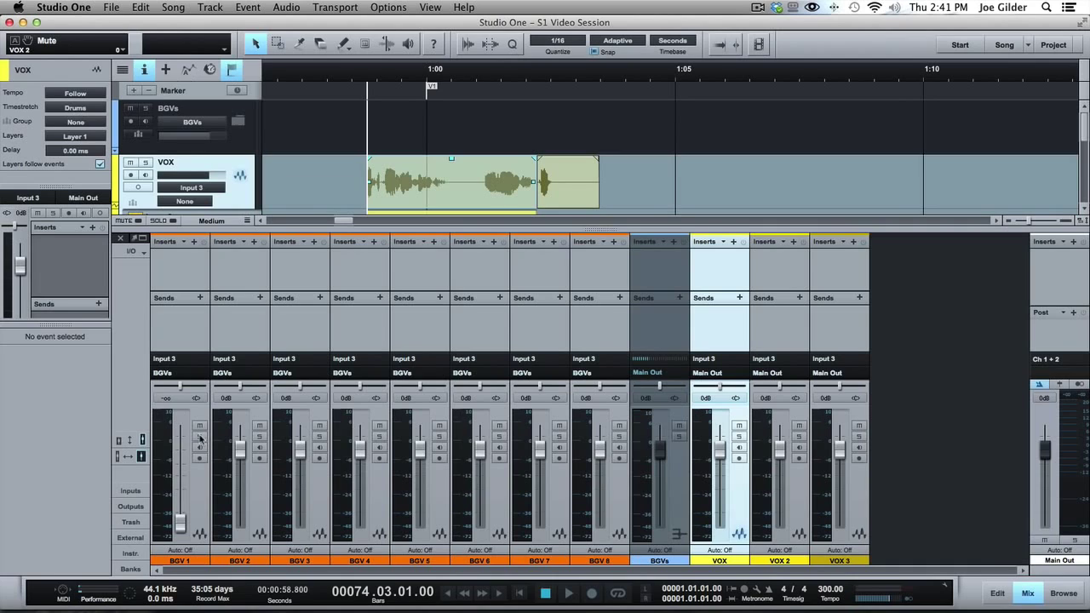
{"action": "left_click", "coordinate": [739, 436]}
{"action": "key", "text": "F3"}
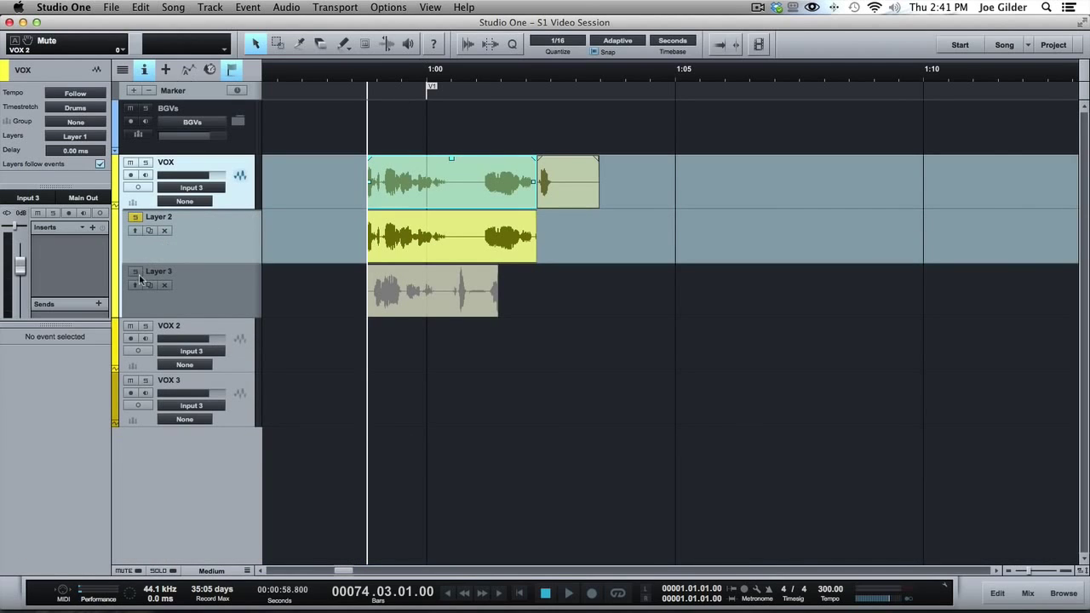
{"action": "left_click", "coordinate": [136, 272]}
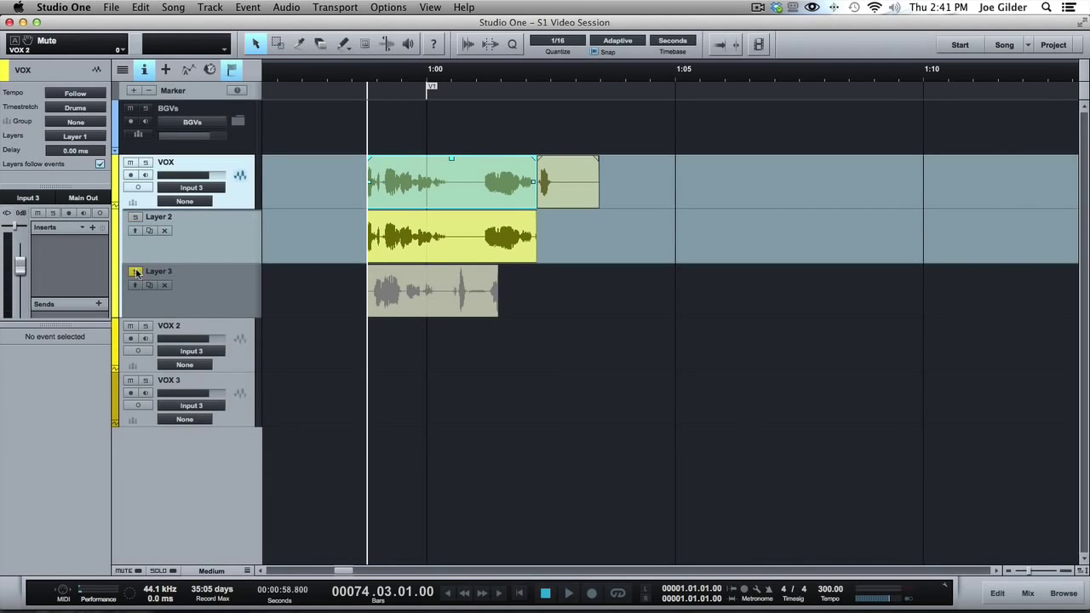
{"action": "left_click", "coordinate": [145, 161]}
{"action": "left_click", "coordinate": [145, 162]}
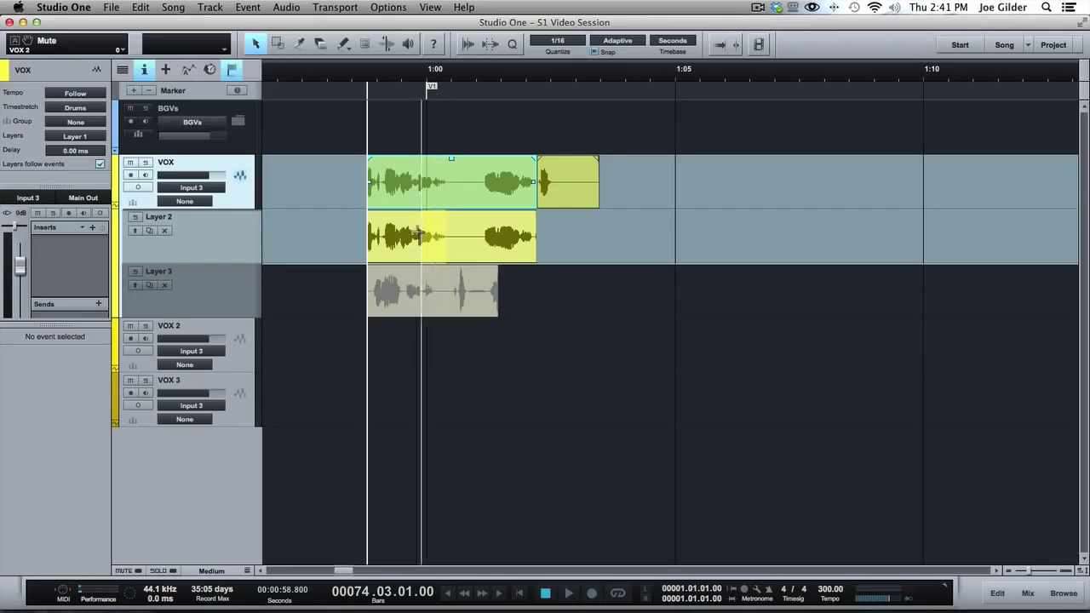
{"action": "left_click_drag", "start_coordinate": [419, 234], "coordinate": [369, 235]}
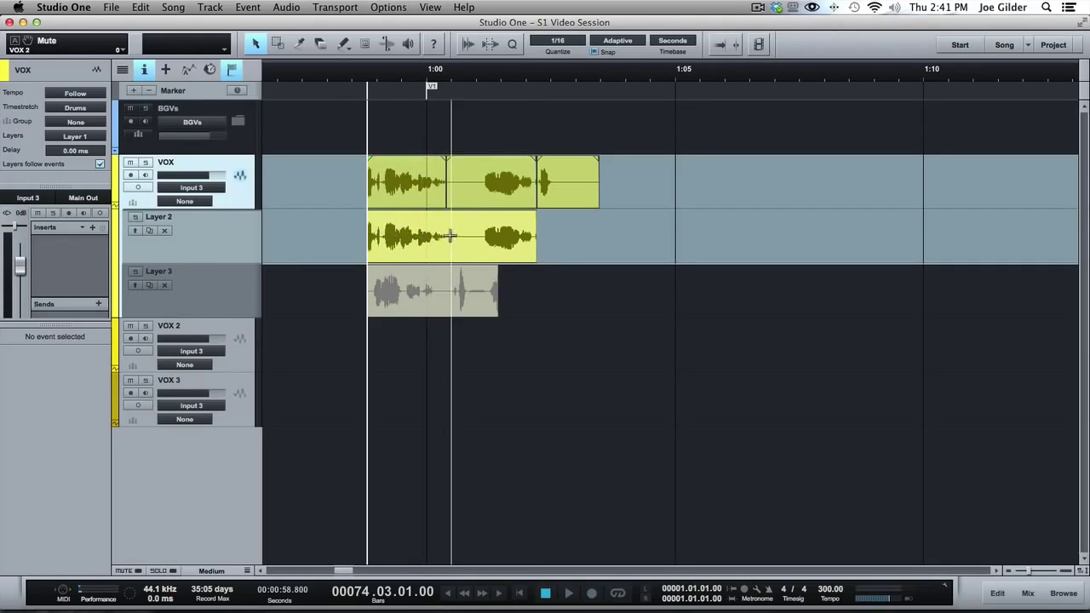
{"action": "left_click", "coordinate": [365, 237]}
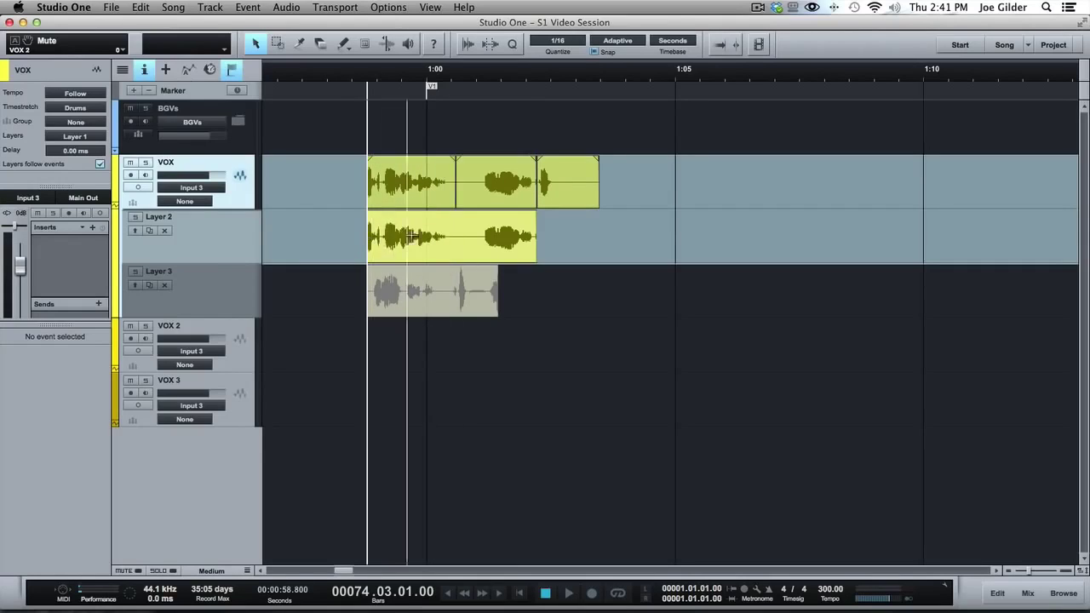
{"action": "left_click", "coordinate": [401, 193]}
{"action": "key", "text": "Delete"}
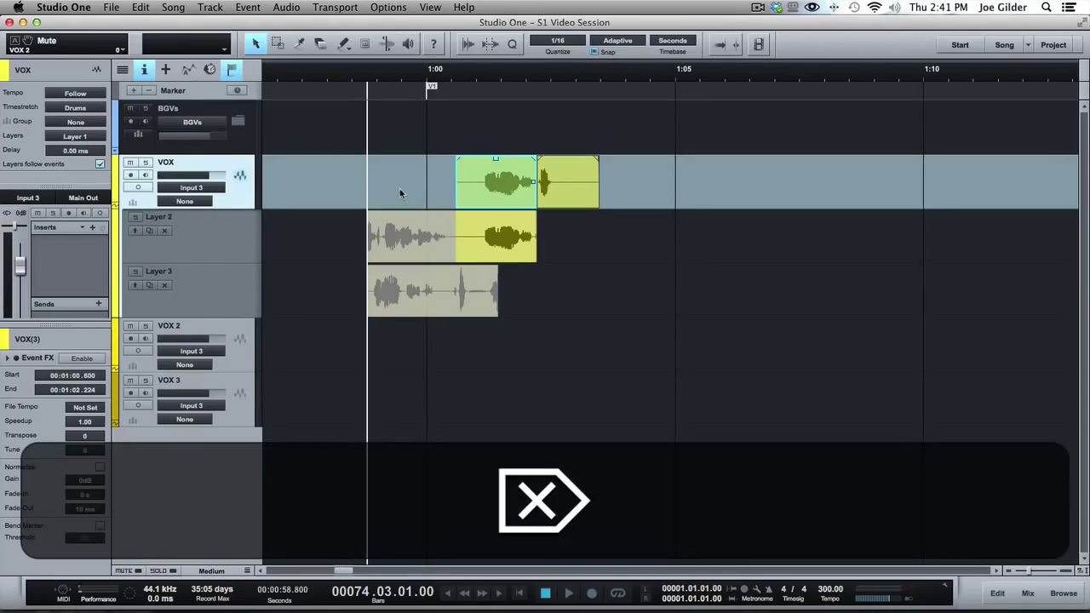
{"action": "left_click_drag", "start_coordinate": [456, 181], "coordinate": [365, 185]}
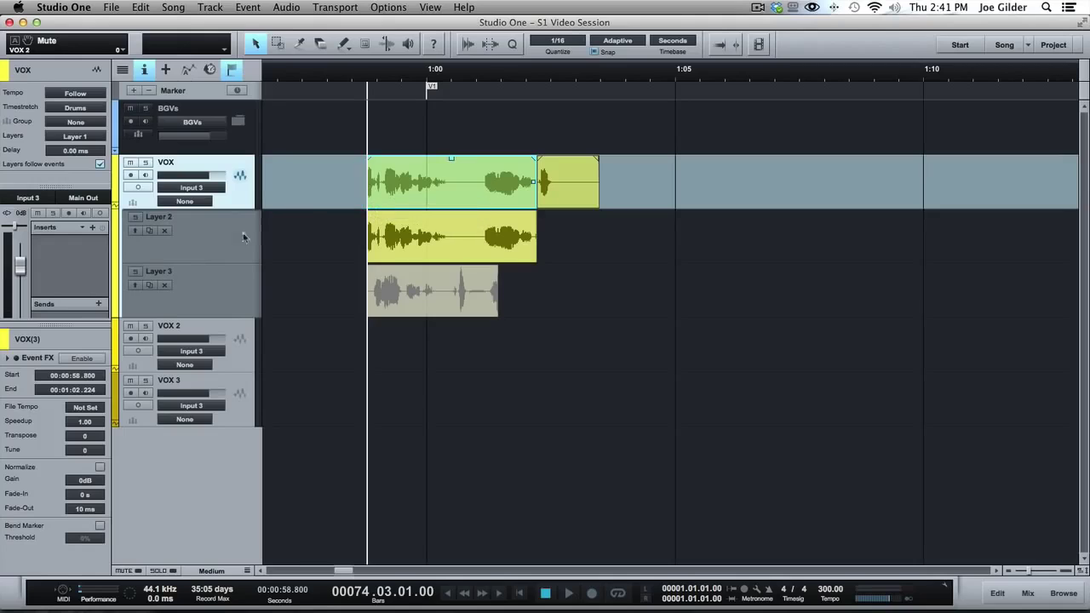
Add a new empty layer to the VOX track and rename it COMP.
{"action": "left_click", "coordinate": [78, 135]}
{"action": "left_click", "coordinate": [88, 200]}
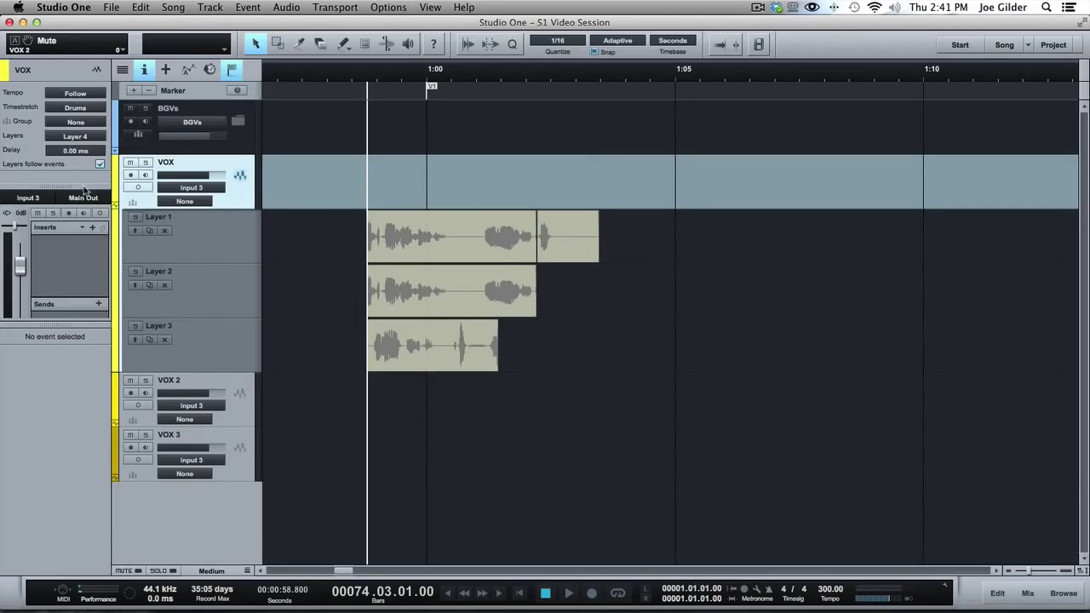
{"action": "left_click", "coordinate": [77, 136]}
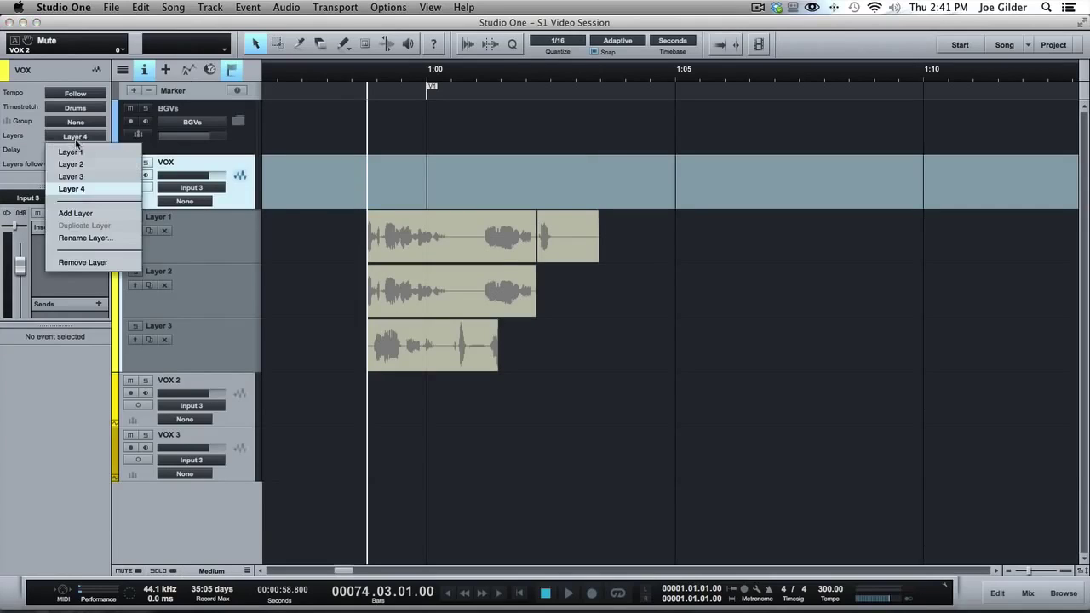
{"action": "left_click", "coordinate": [90, 235]}
{"action": "type", "text": "COMP"}
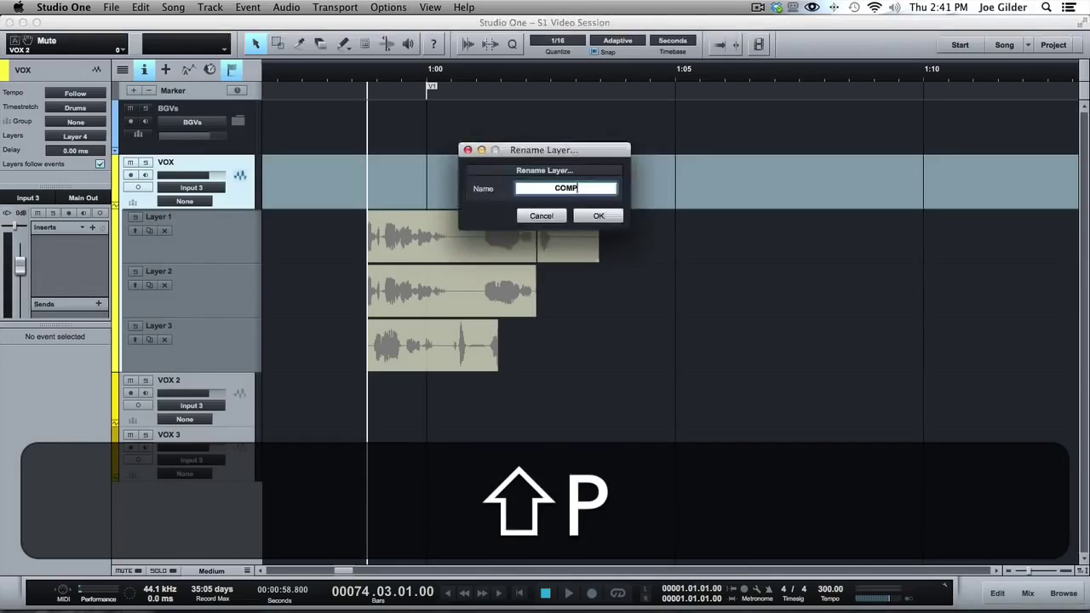
{"action": "key", "text": "shift+Return"}
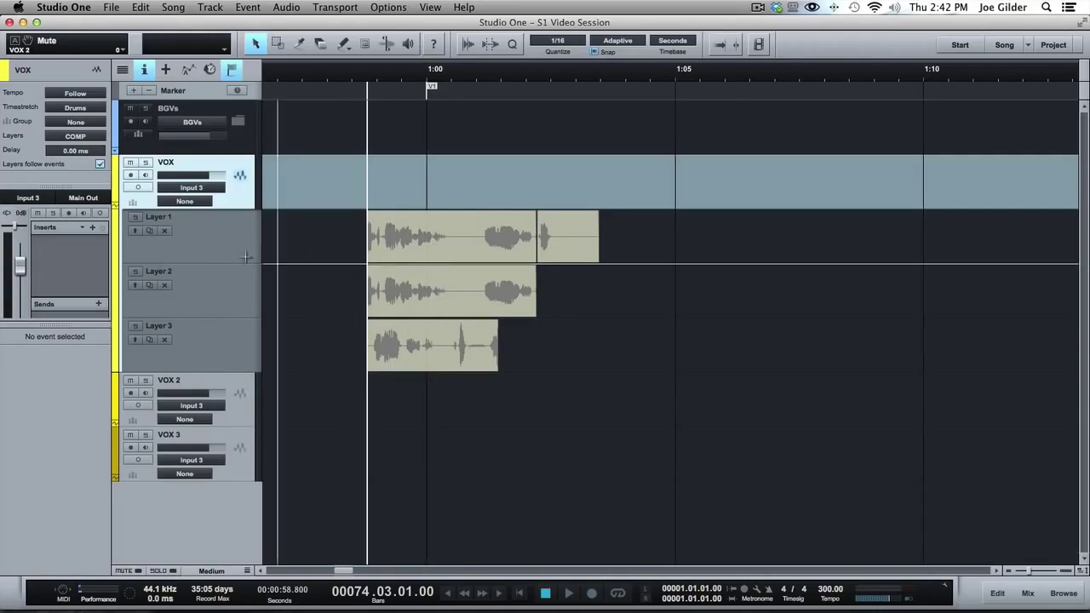
Solo and play back Layers 1 and 2 to compare their takes.
{"action": "left_click", "coordinate": [133, 218]}
{"action": "key", "text": "space"}
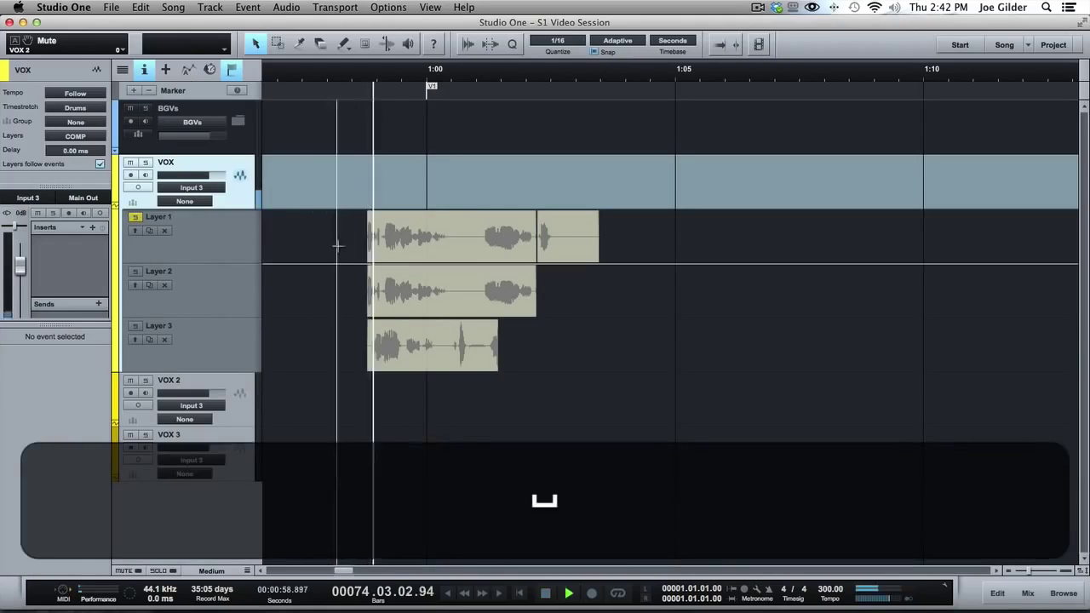
{"action": "key", "text": "space"}
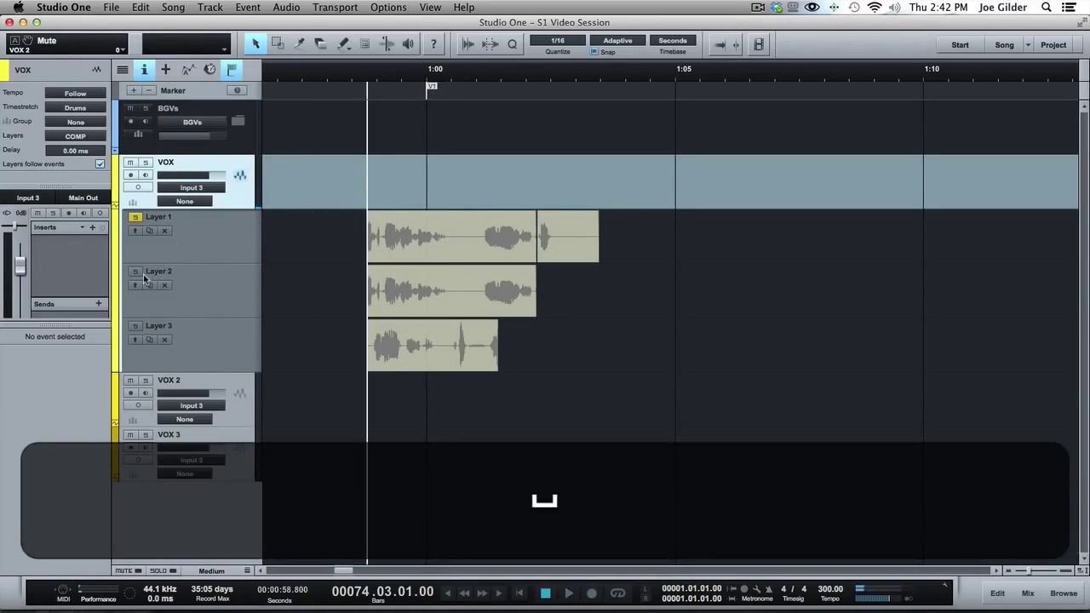
{"action": "left_click", "coordinate": [135, 272]}
{"action": "key", "text": "space"}
{"action": "key", "text": "space"}
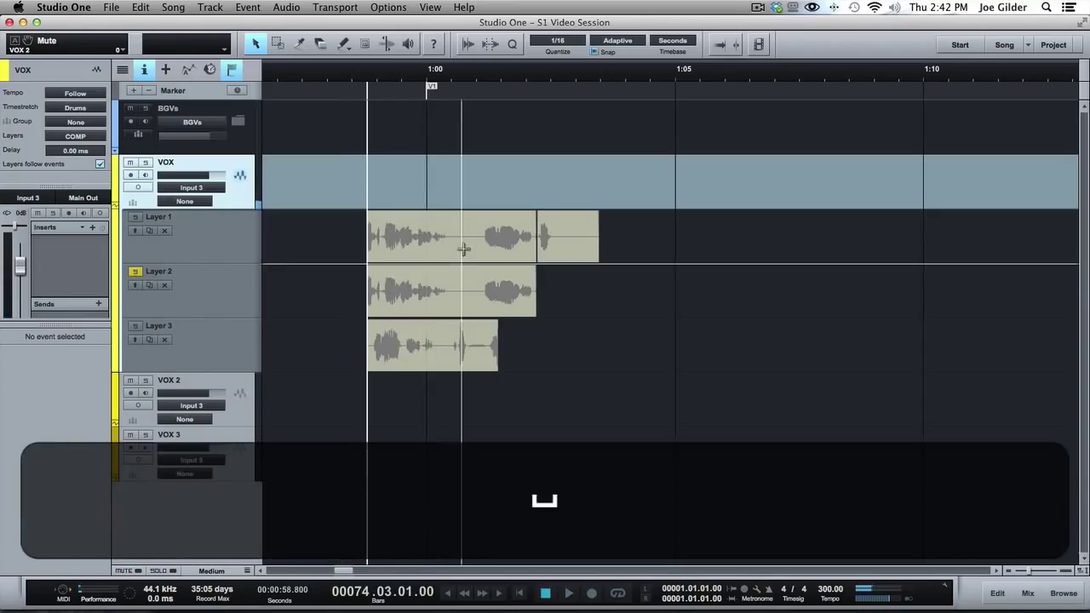
Comp Layer 2's opening, Layer 1's middle and a short Layer 3 phrase onto COMP.
{"action": "left_click_drag", "start_coordinate": [461, 280], "coordinate": [368, 283]}
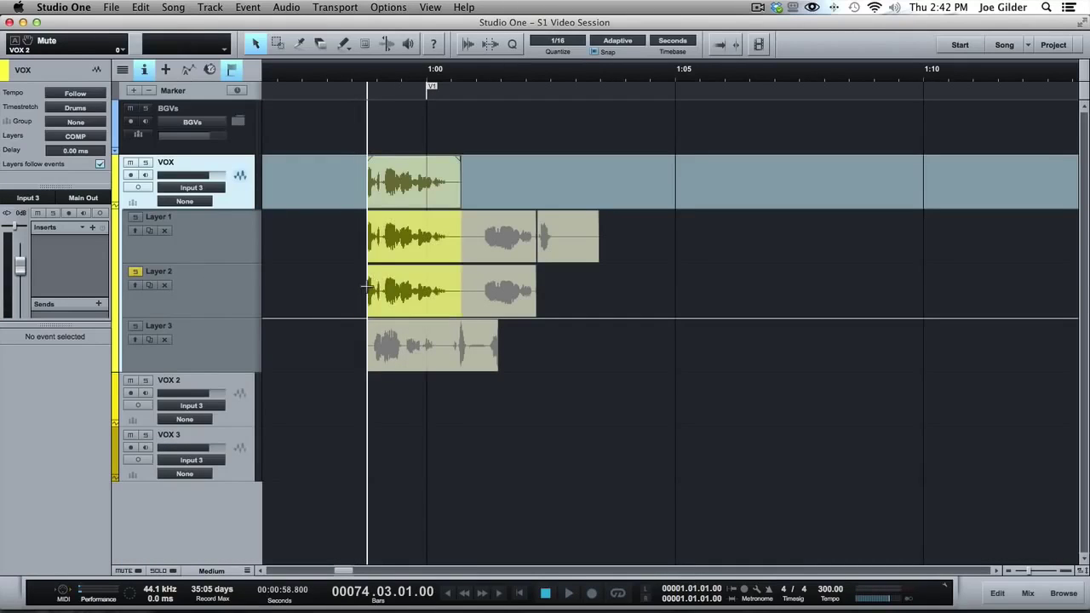
{"action": "left_click_drag", "start_coordinate": [368, 289], "coordinate": [458, 288]}
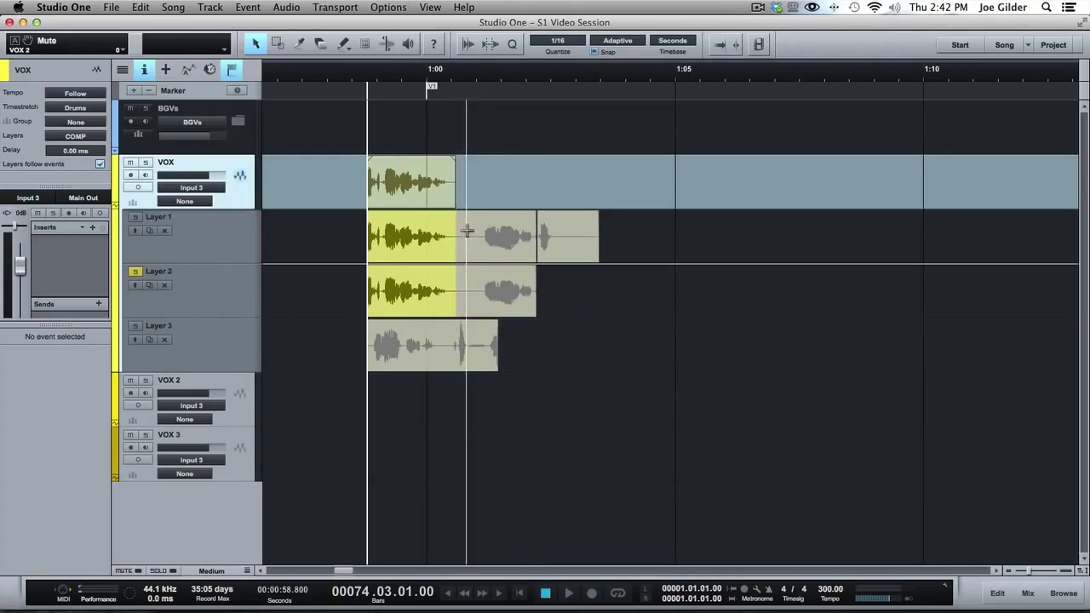
{"action": "left_click", "coordinate": [517, 232]}
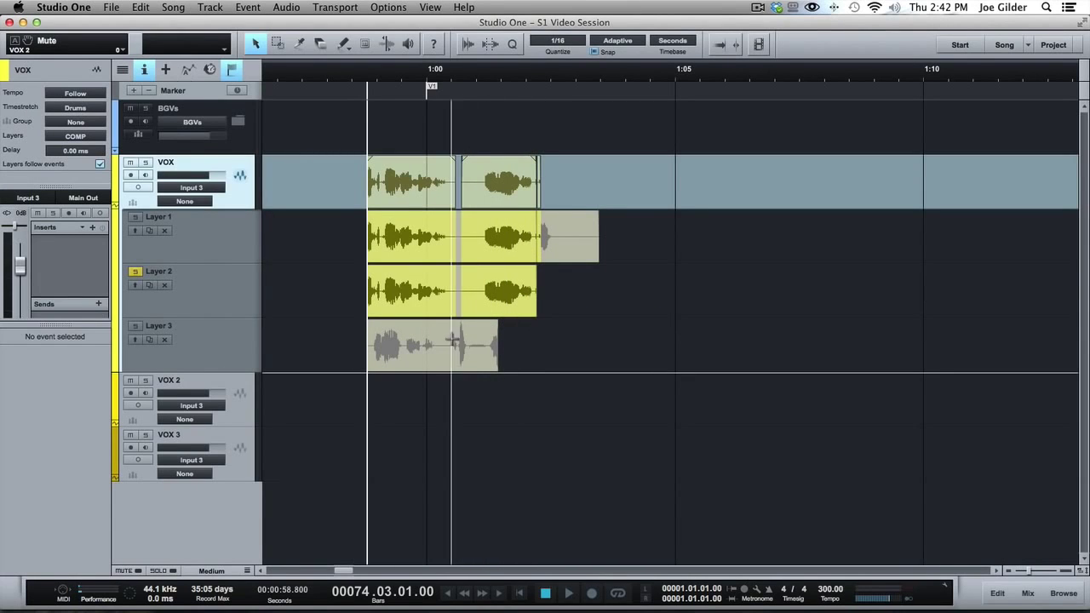
{"action": "left_click_drag", "start_coordinate": [442, 345], "coordinate": [471, 345]}
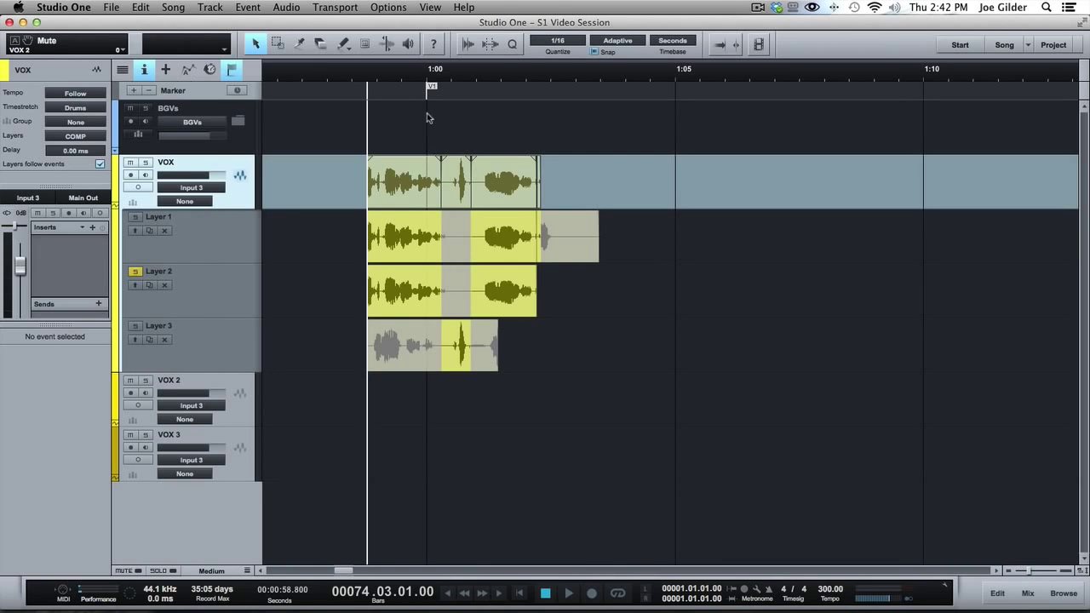
{"action": "left_click_drag", "start_coordinate": [447, 75], "coordinate": [555, 189]}
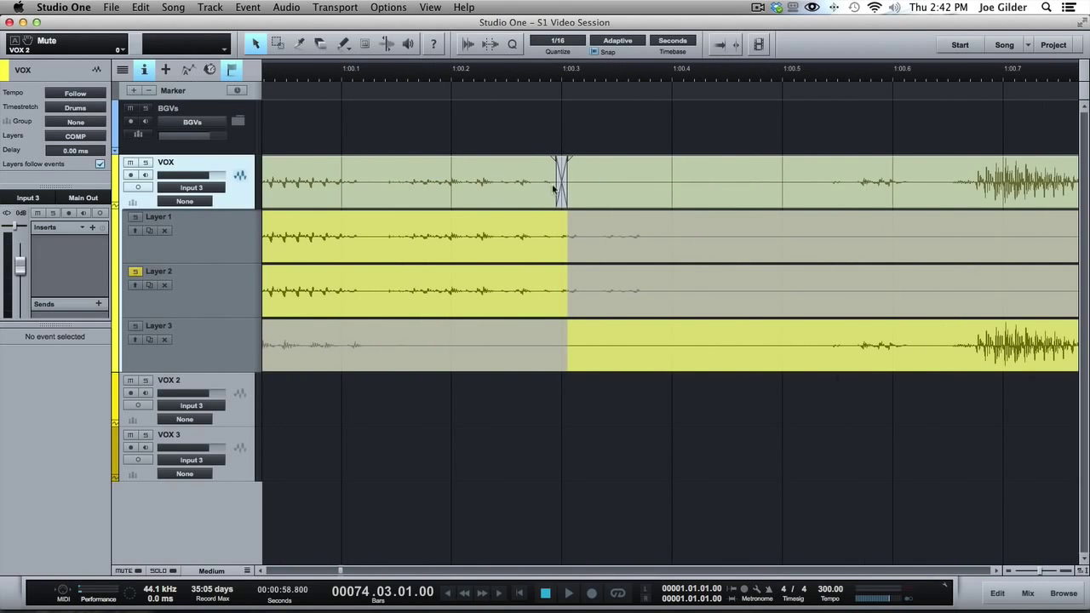
{"action": "left_click_drag", "start_coordinate": [493, 81], "coordinate": [472, 34]}
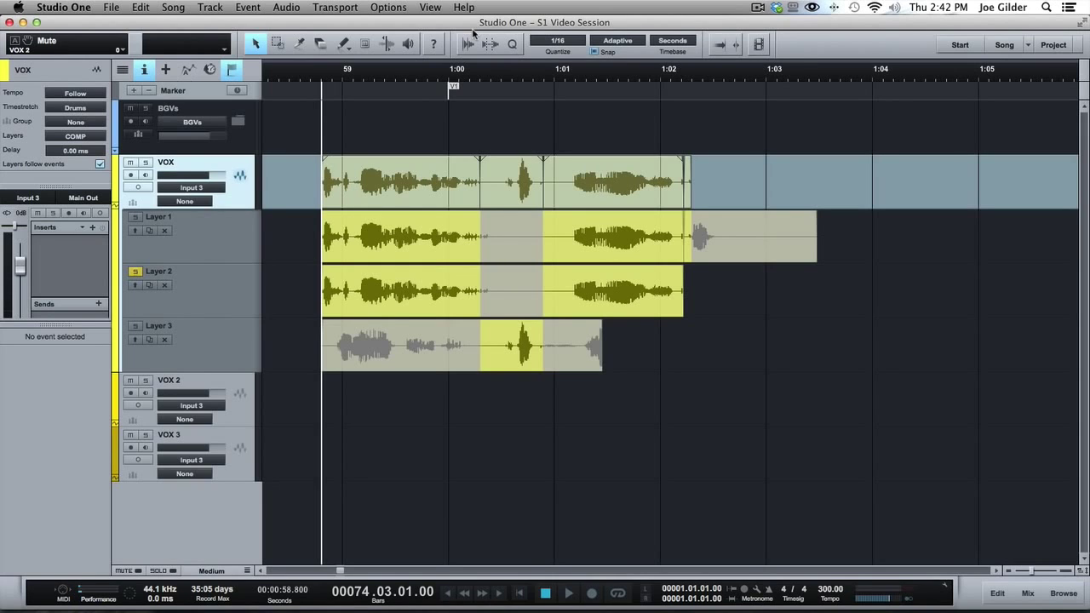
{"action": "left_click", "coordinate": [210, 364]}
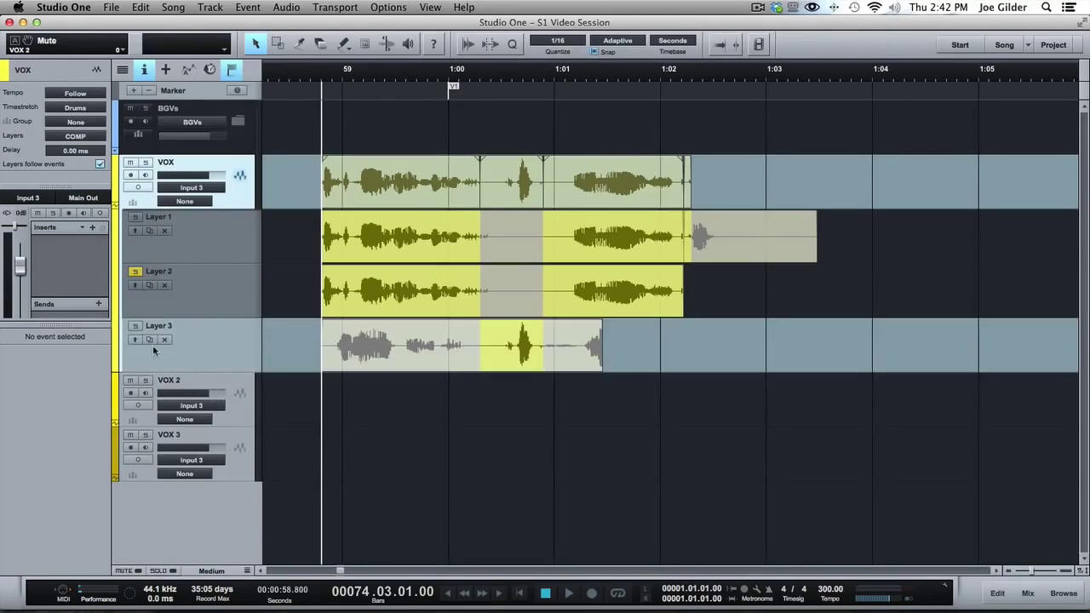
{"action": "left_click", "coordinate": [149, 340]}
{"action": "left_click", "coordinate": [213, 406]}
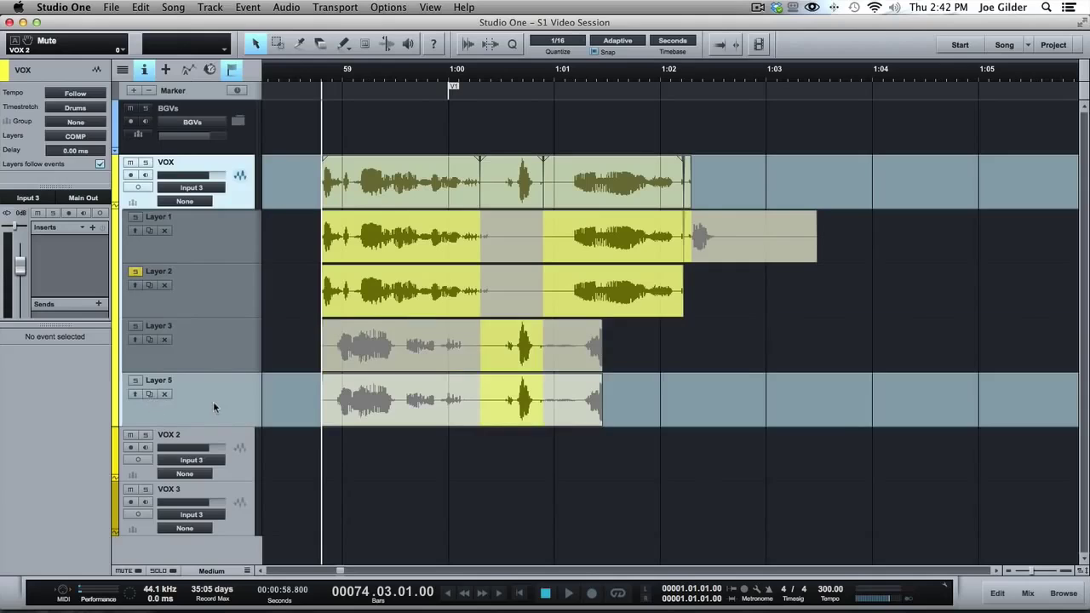
{"action": "right_click", "coordinate": [197, 392], "text": "shift"}
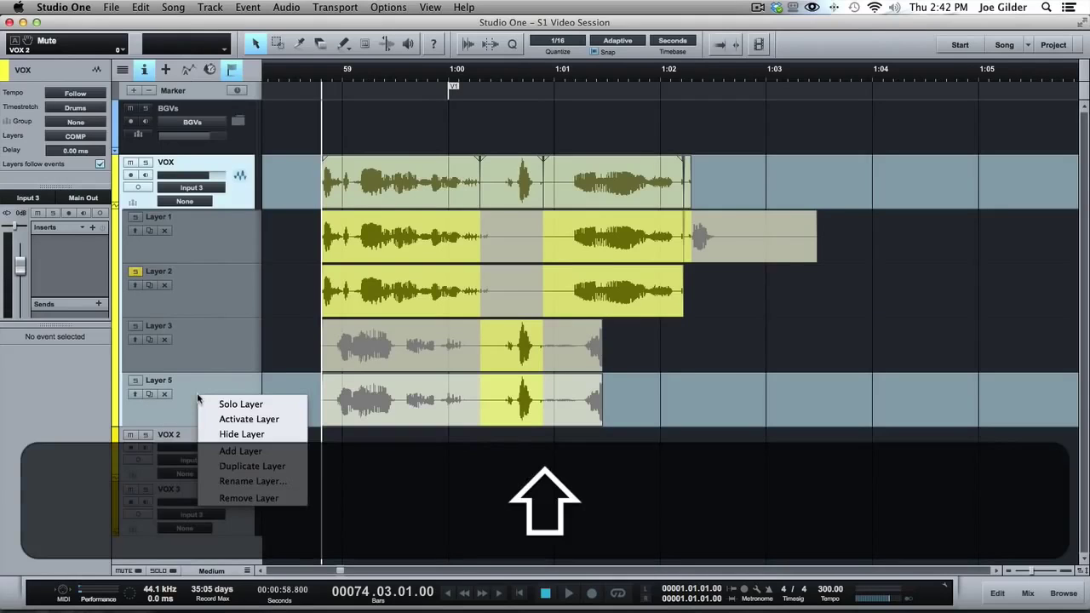
{"action": "left_click", "coordinate": [237, 498]}
{"action": "left_click", "coordinate": [217, 338]}
{"action": "left_click", "coordinate": [205, 292]}
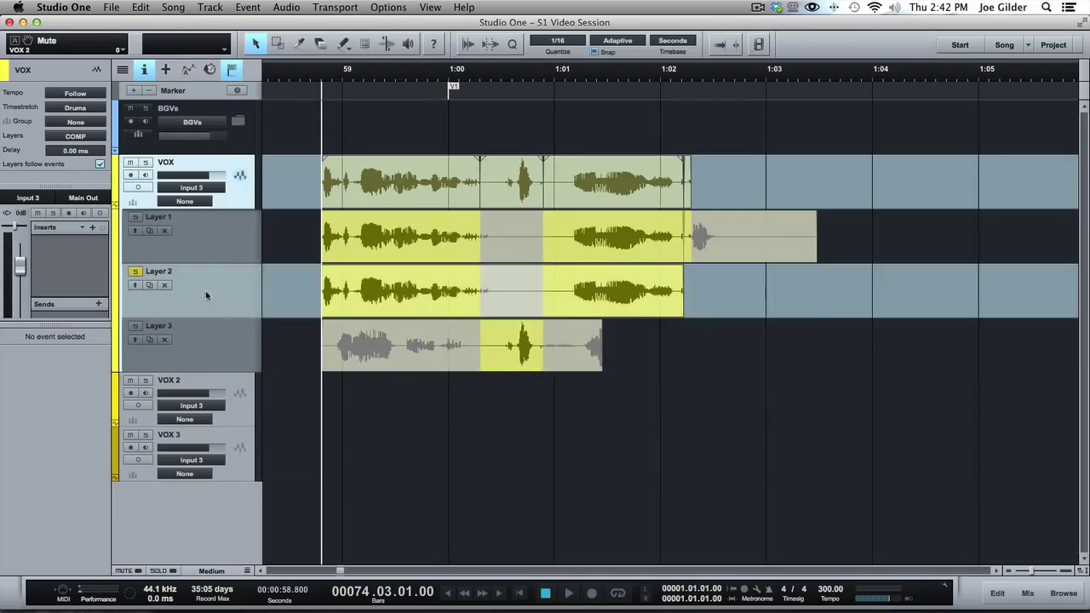
{"action": "left_click", "coordinate": [205, 253]}
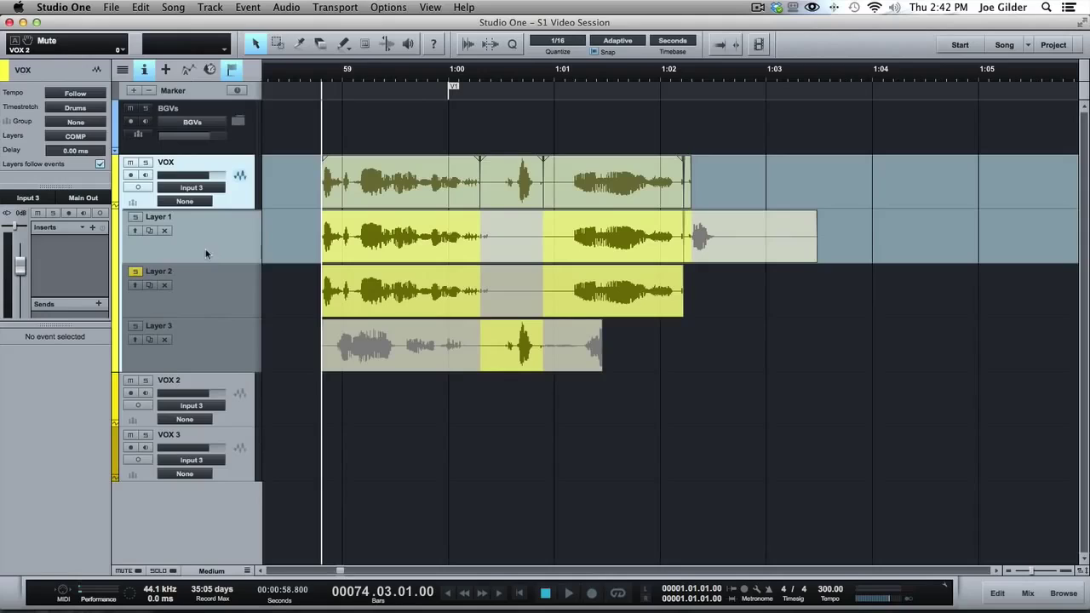
Unsolo Layer 2 and collapse the VOX track's layer lanes.
{"action": "left_click", "coordinate": [134, 273]}
{"action": "right_click", "coordinate": [231, 198]}
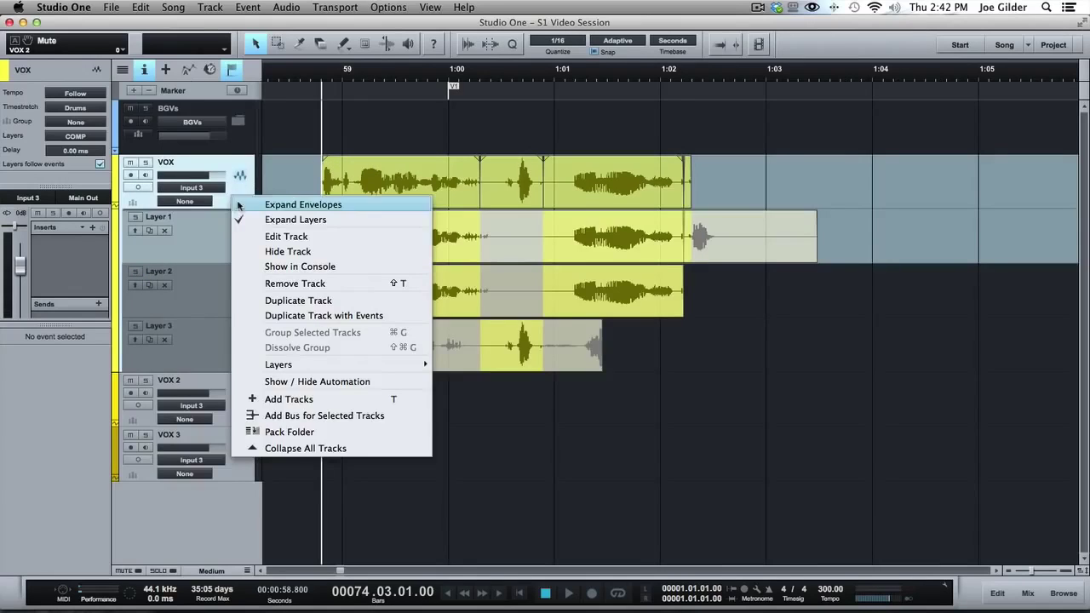
{"action": "left_click", "coordinate": [259, 220]}
{"action": "left_click", "coordinate": [246, 201]}
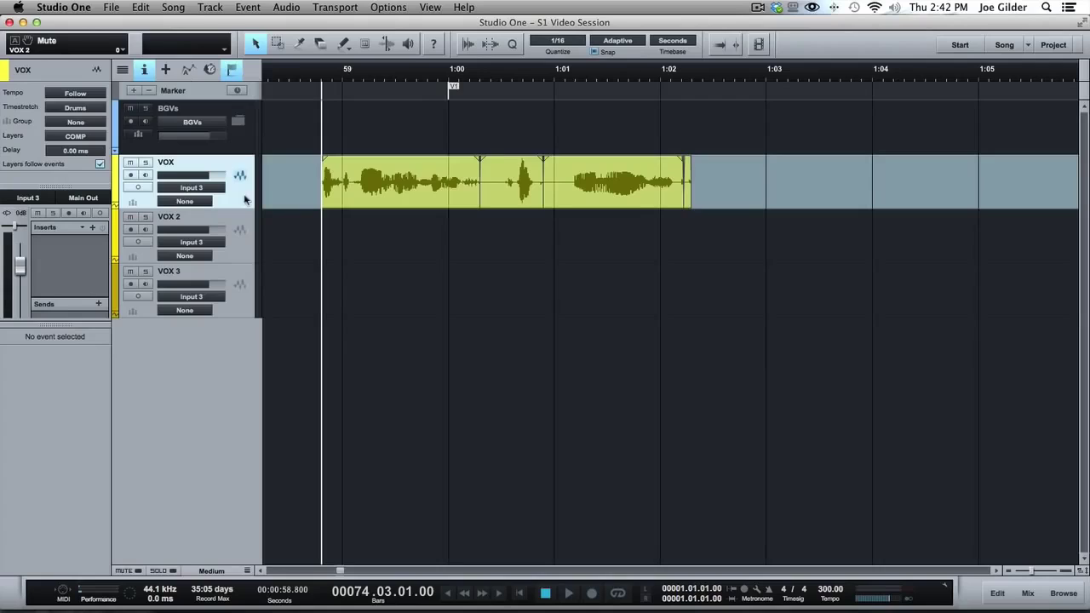
Check the three comp pieces and confirm COMP remains the active VOX layer.
{"action": "left_click", "coordinate": [456, 181]}
{"action": "left_click", "coordinate": [530, 183]}
{"action": "left_click", "coordinate": [573, 184]}
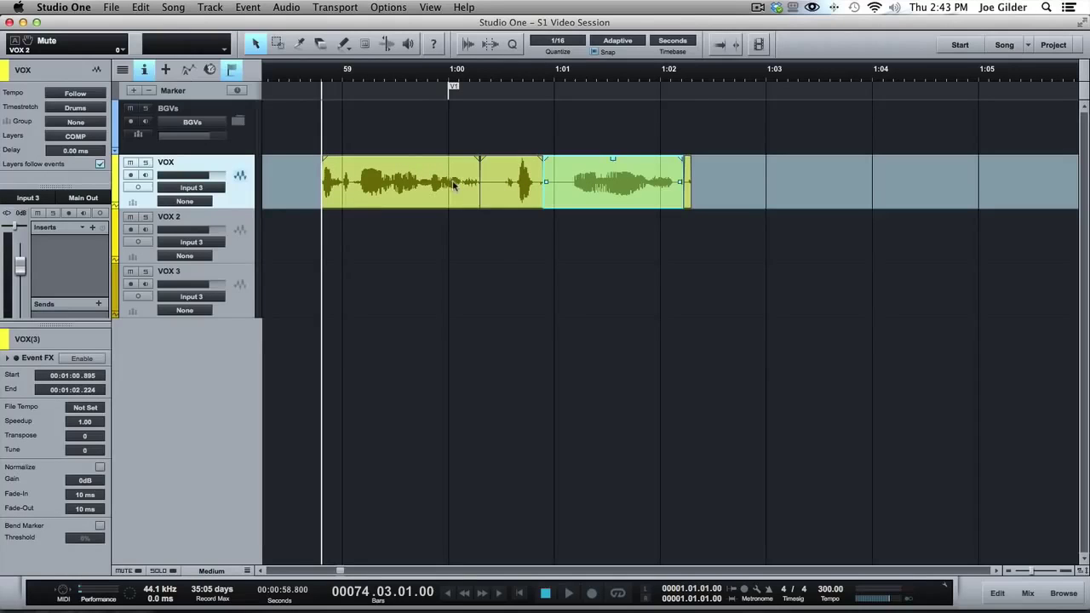
{"action": "left_click", "coordinate": [64, 136]}
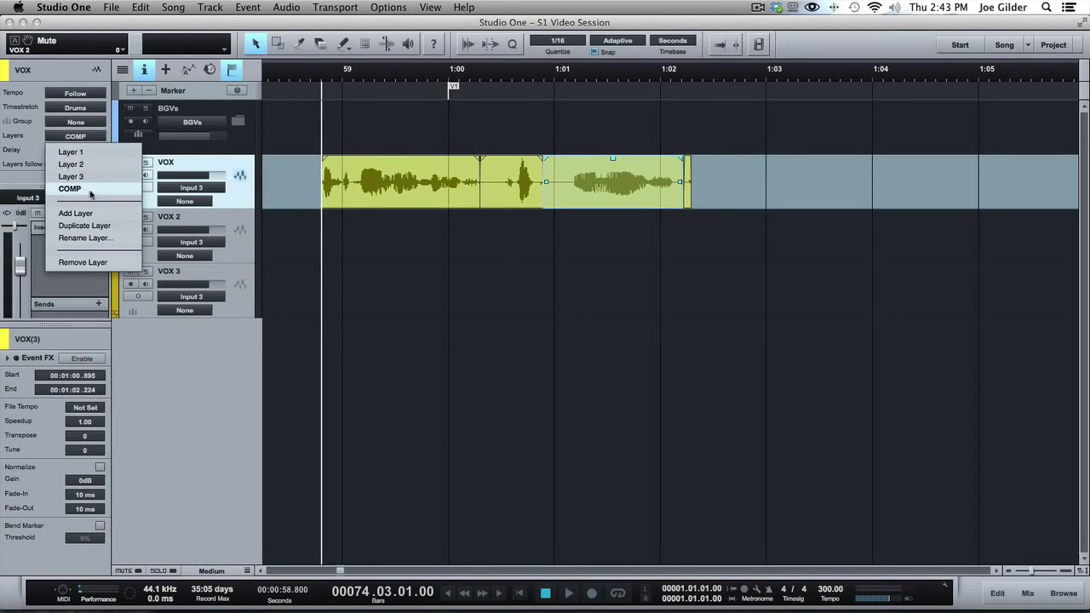
{"action": "left_click", "coordinate": [110, 81]}
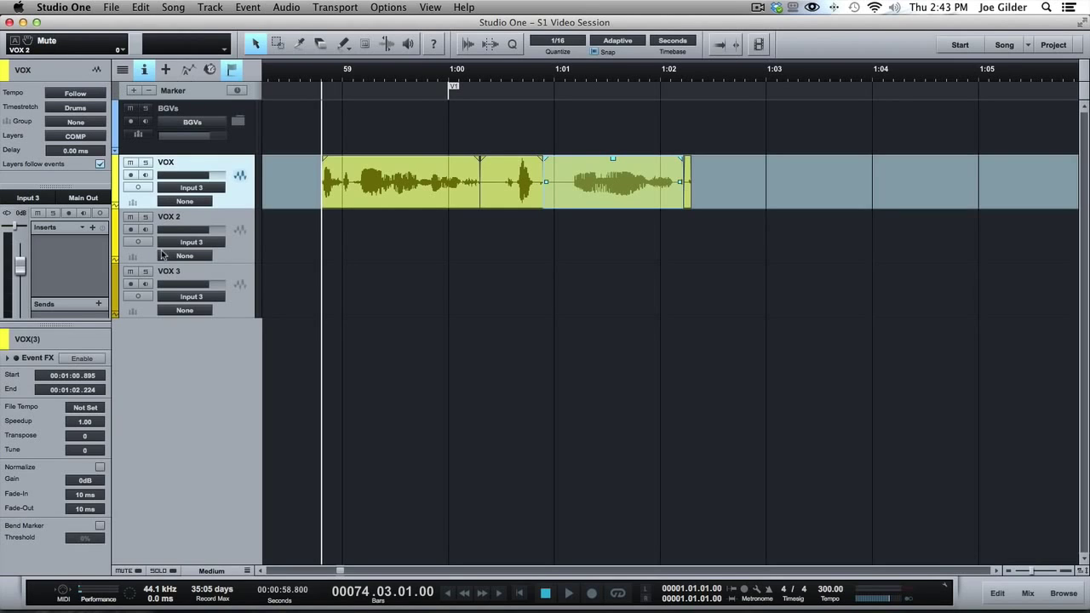
{"action": "left_click", "coordinate": [251, 243]}
{"action": "left_click", "coordinate": [242, 197]}
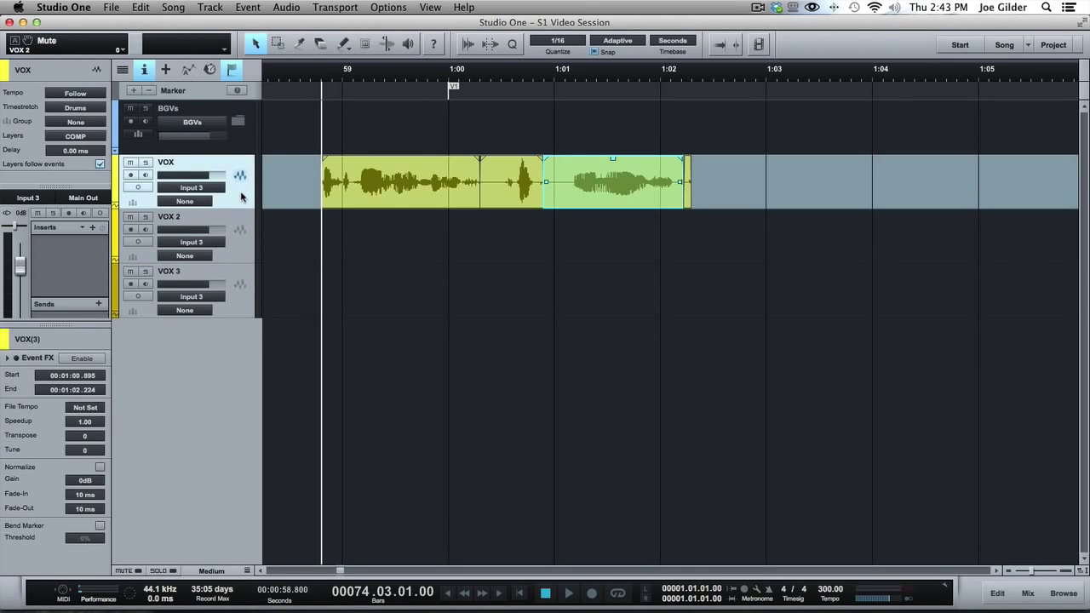